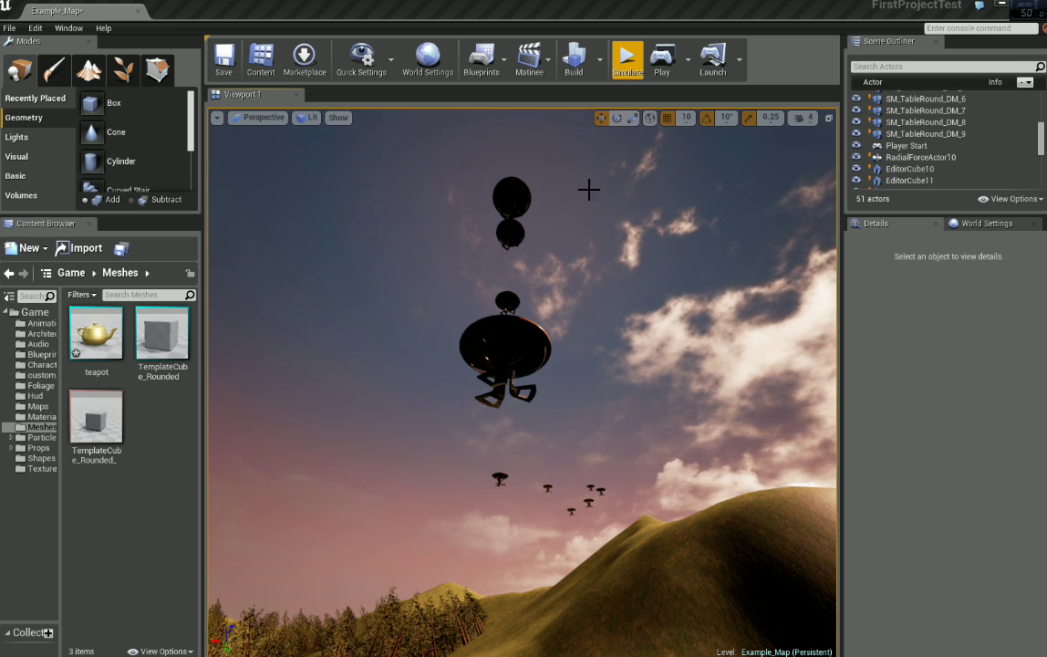
Step: Simulate the level to watch the floating destructible tables fall and shatter on the terrain, and stop the simulation
click(631, 62)
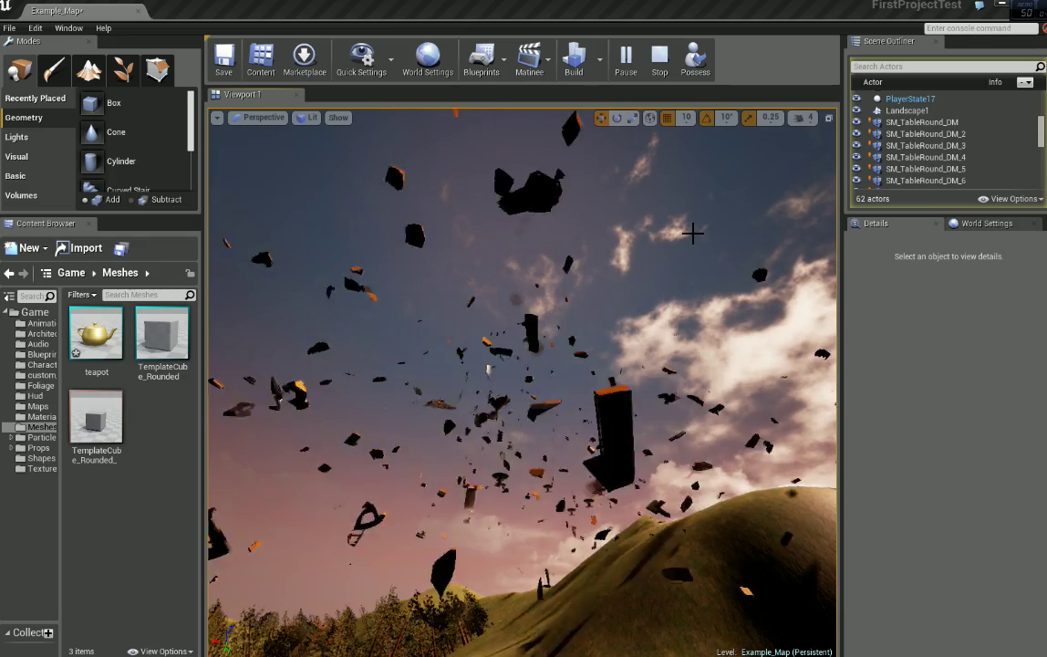
right_drag(619, 363, 854, 559)
right_drag(665, 320, 623, 286)
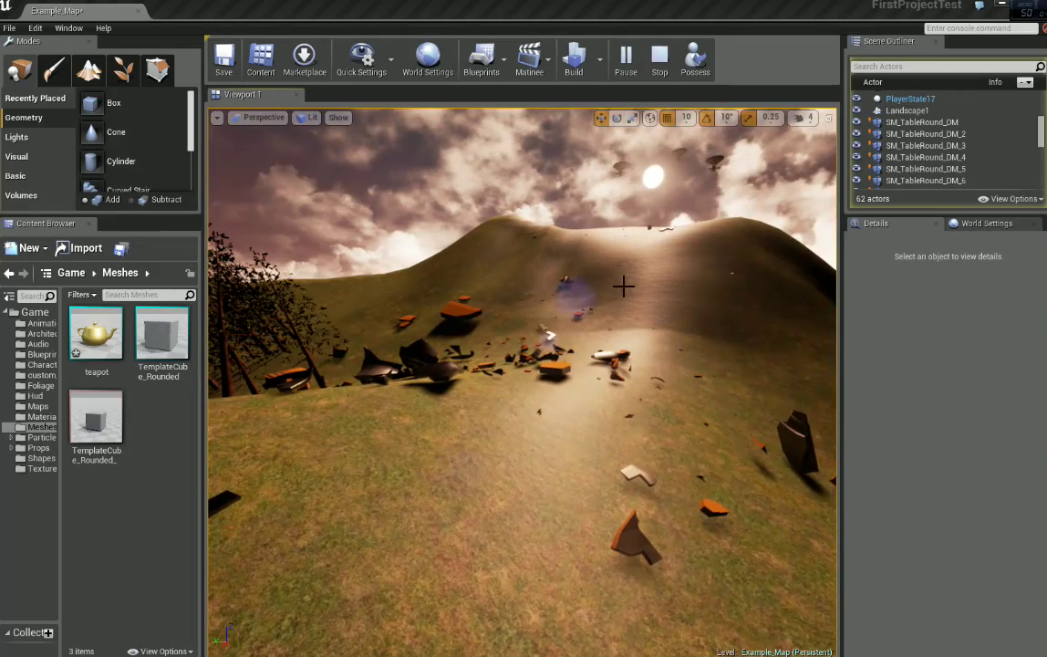
click(667, 69)
right_drag(549, 380, 543, 354)
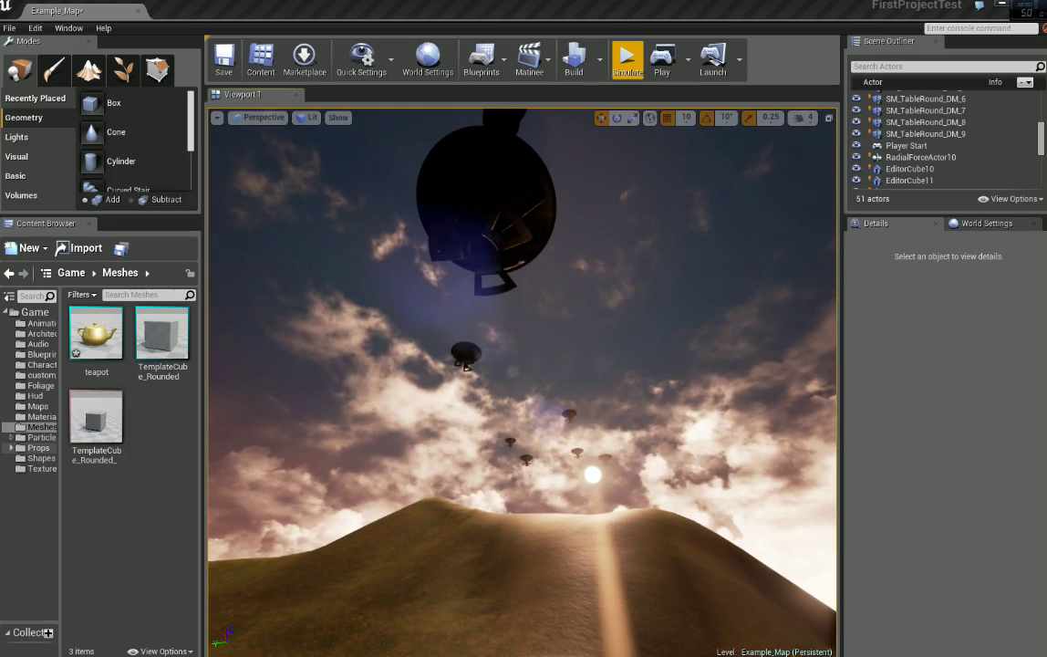
Step: Open the teapot static mesh for editing and generate a 26DOP simplified collision for it
right_drag(270, 462, 461, 416)
key(w)
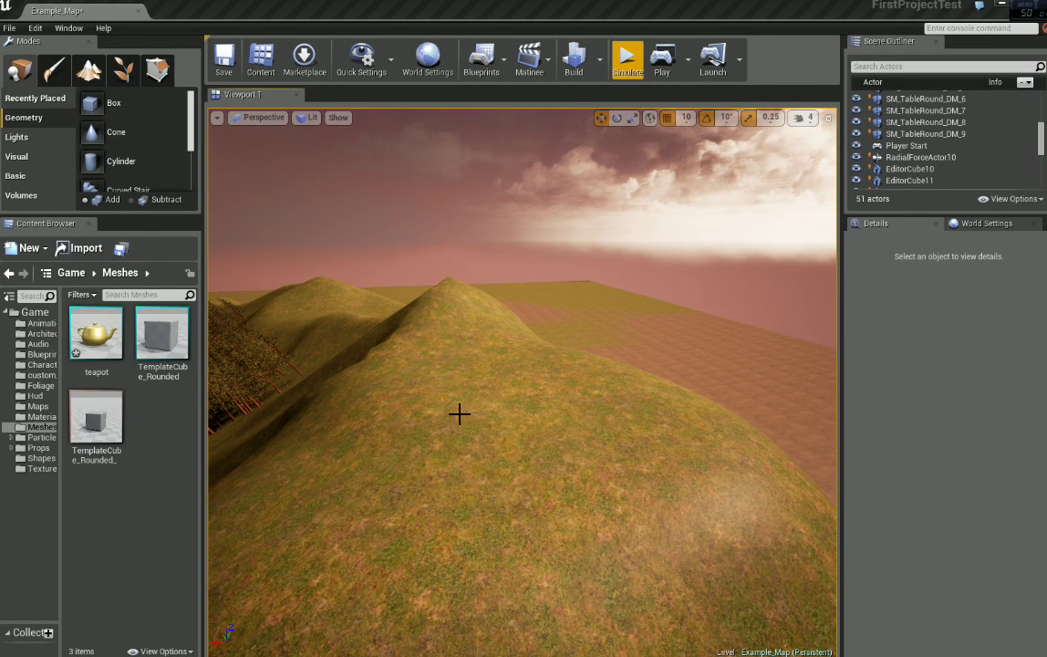
double_click(109, 353)
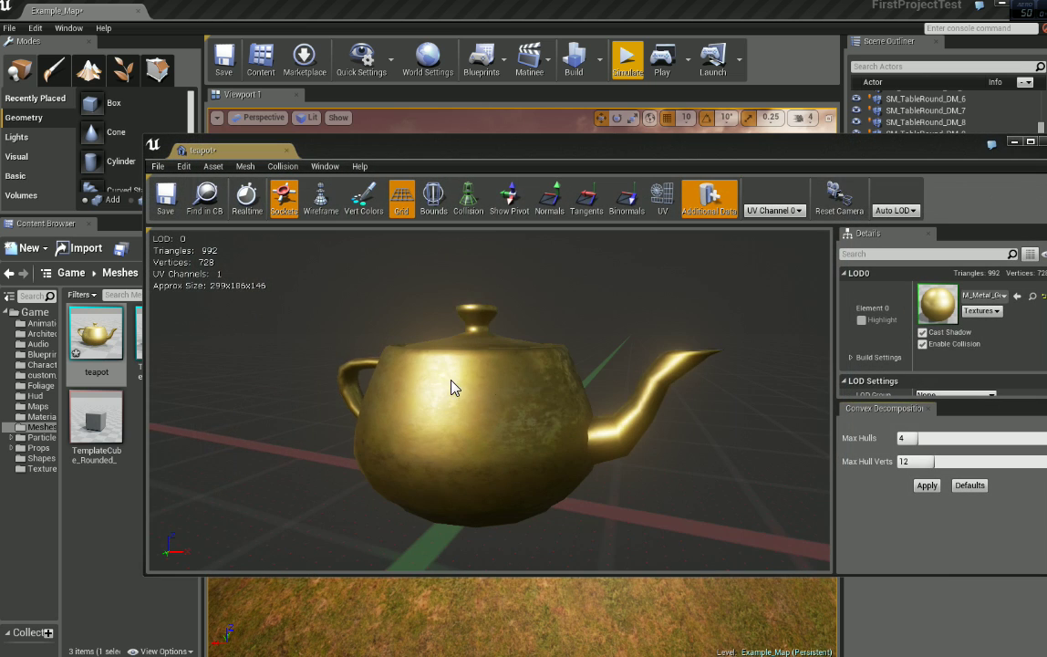
drag(452, 383, 497, 484)
drag(495, 331, 470, 338)
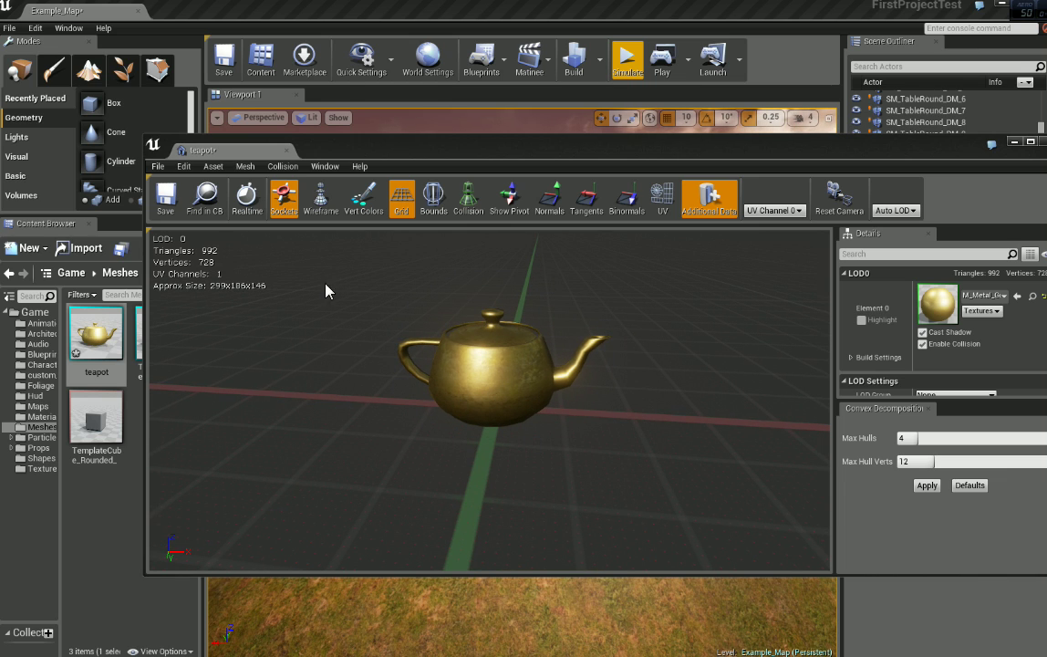
click(275, 167)
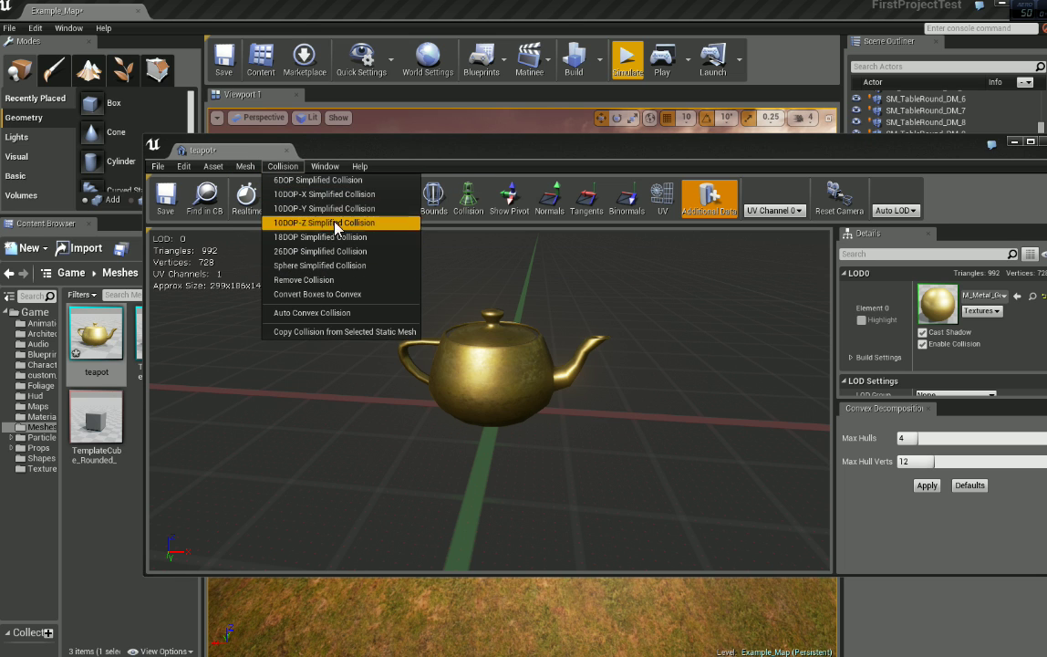
click(336, 252)
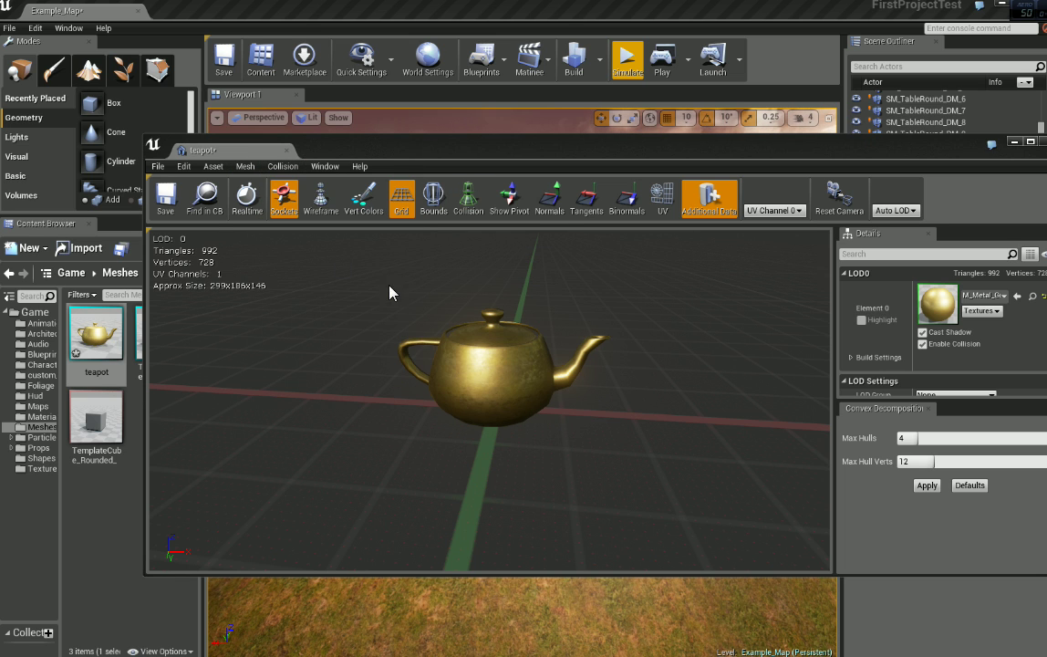
Step: Show the collision wireframe around the teapot, inspect the hull, and close the static mesh editor
click(469, 207)
right_drag(500, 275, 466, 228)
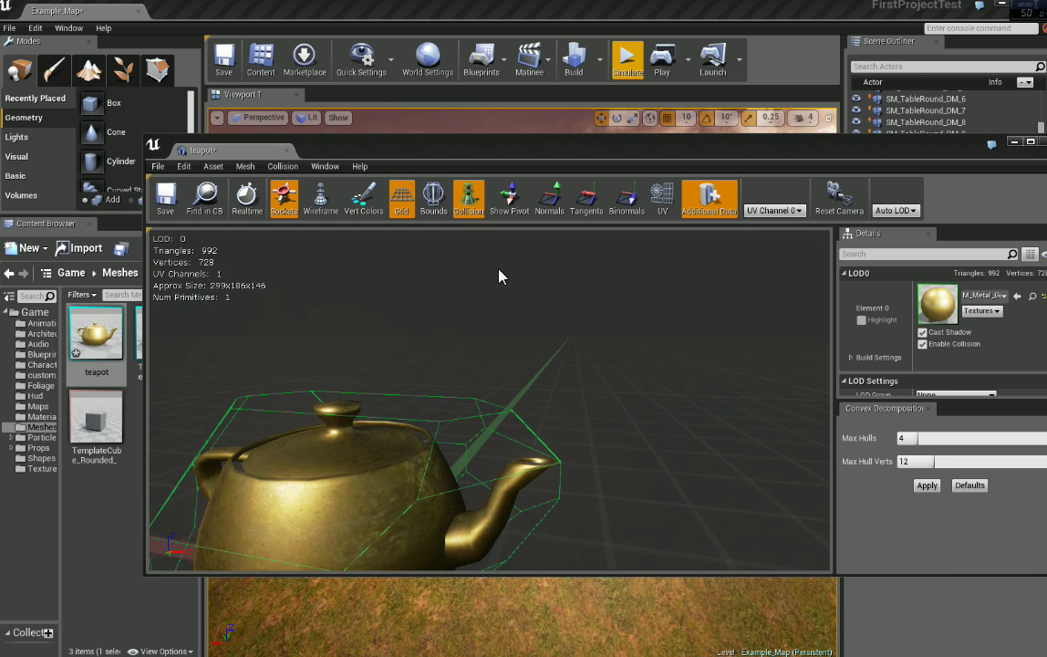
click(467, 207)
drag(479, 273, 675, 278)
click(469, 206)
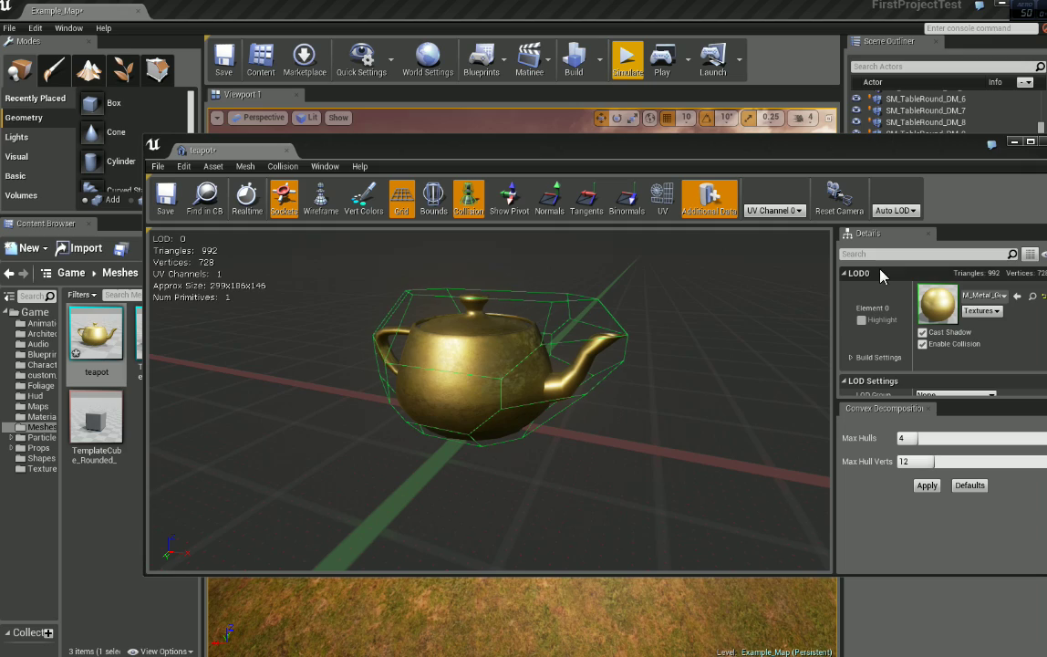
click(1040, 141)
right_drag(376, 372, 367, 401)
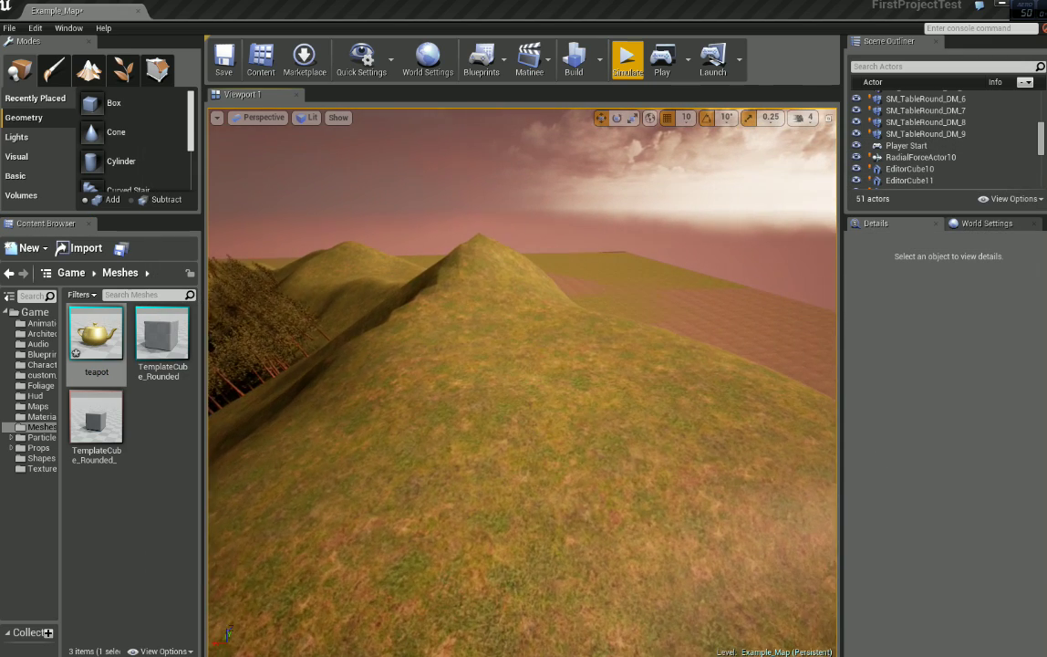
Step: Create a destructible mesh from the teapot static mesh and expand its default destructible parameters
right_click(95, 339)
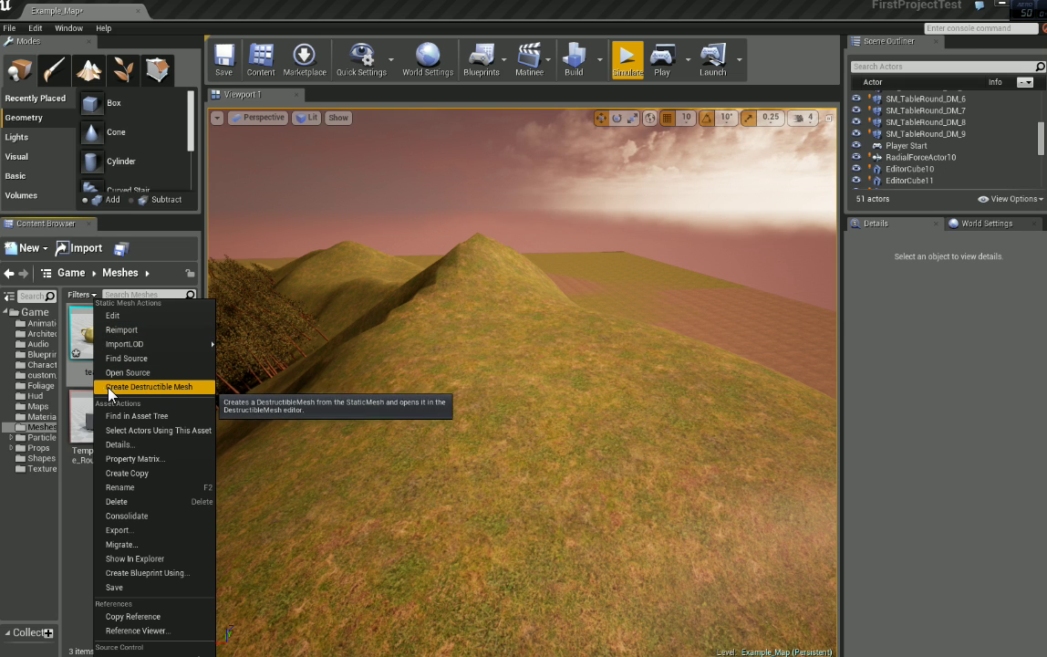
click(175, 388)
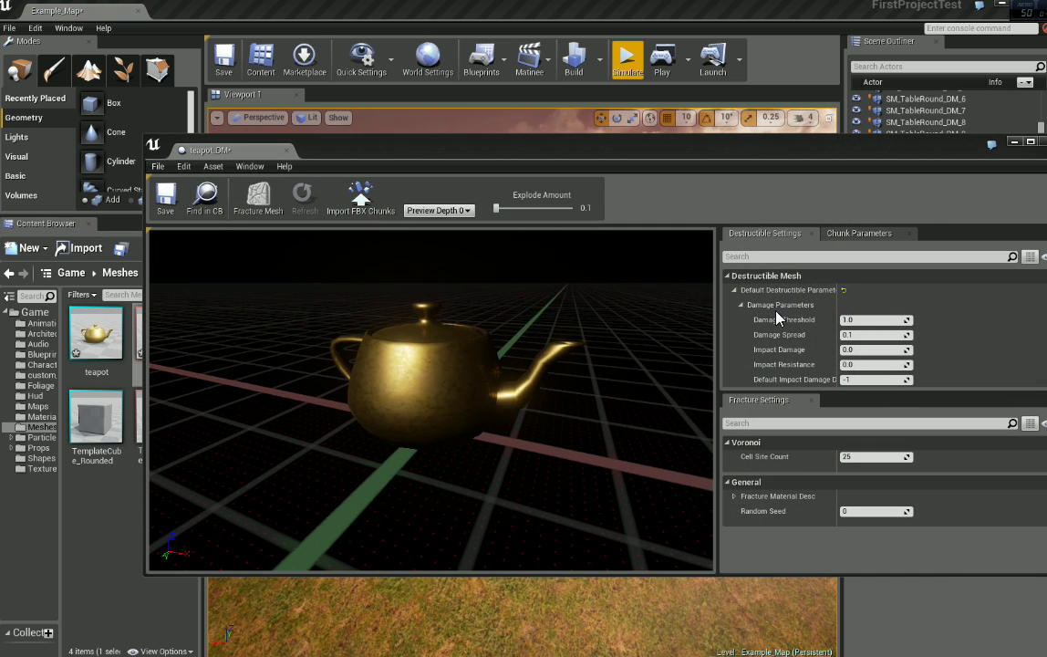
click(729, 276)
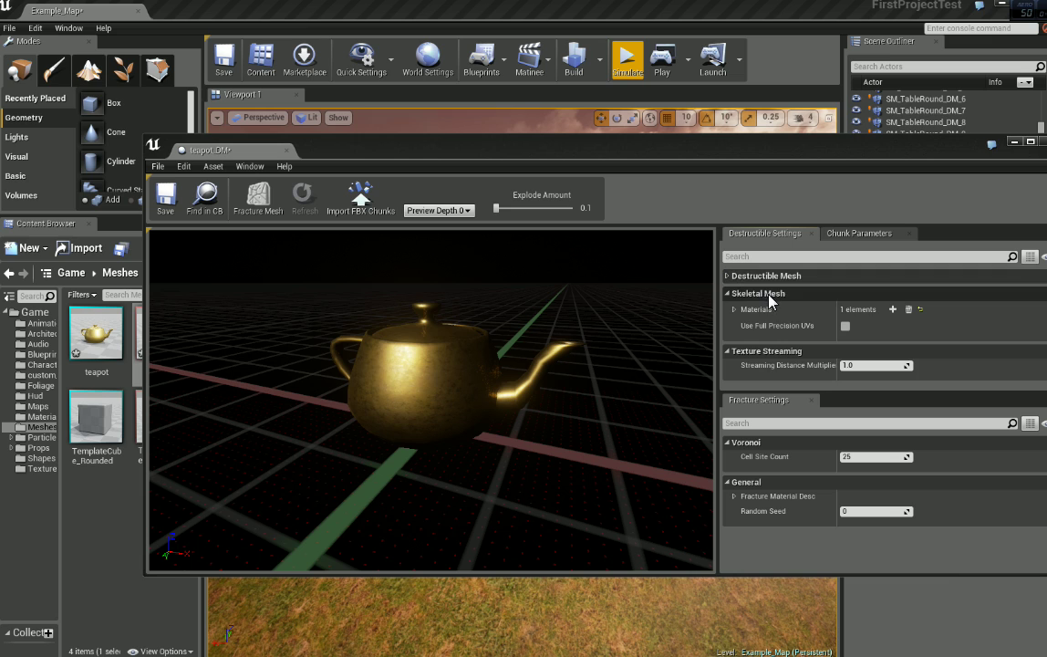
click(734, 276)
click(736, 290)
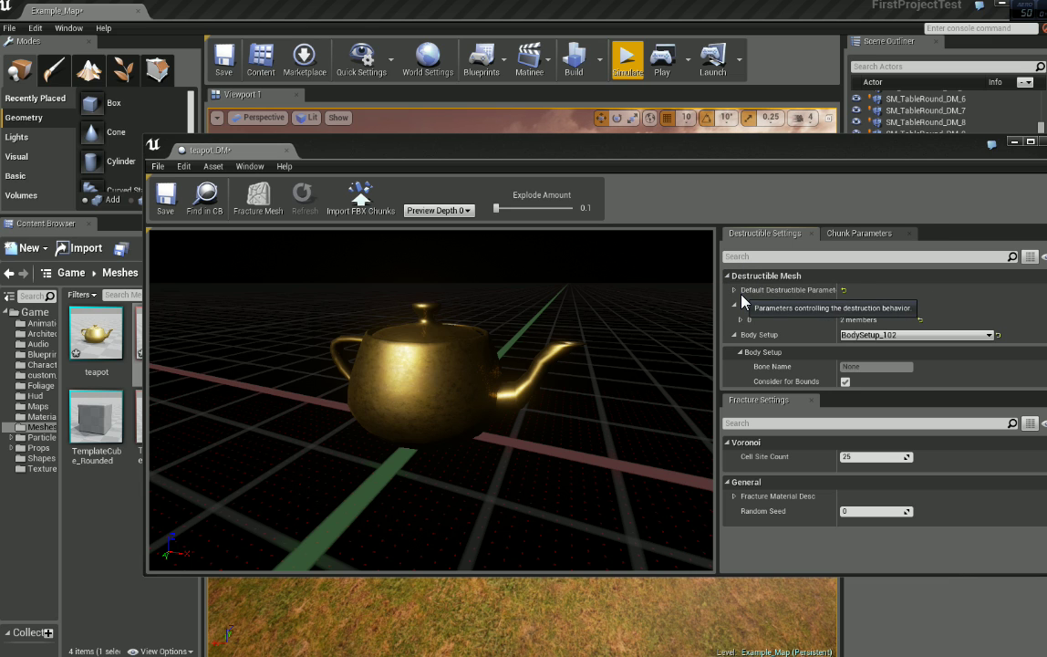
click(735, 290)
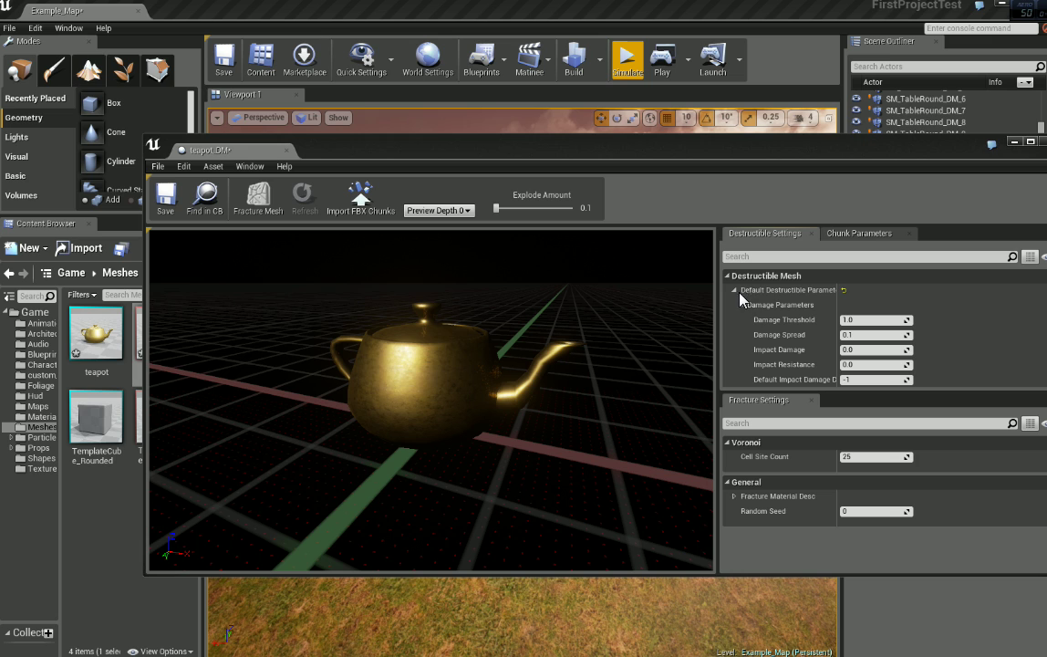
Step: Set the destructible teapot's Impact Damage to 1 and its Default Impact Damage Depth to 1
scroll(822, 334, down, 1)
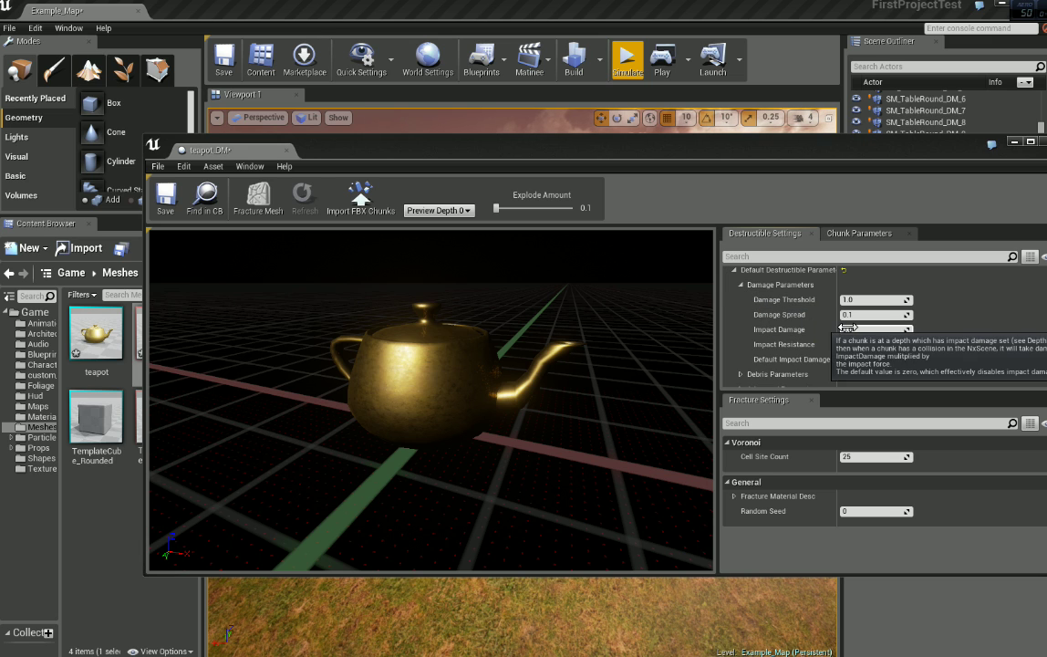
click(859, 330)
text(1)
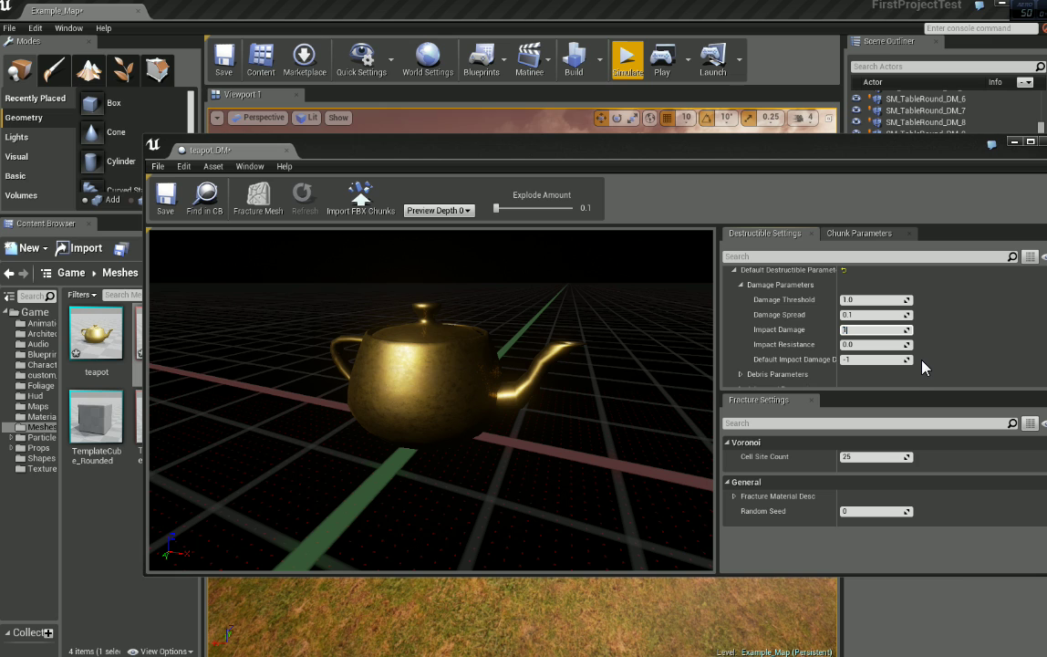
key(Return)
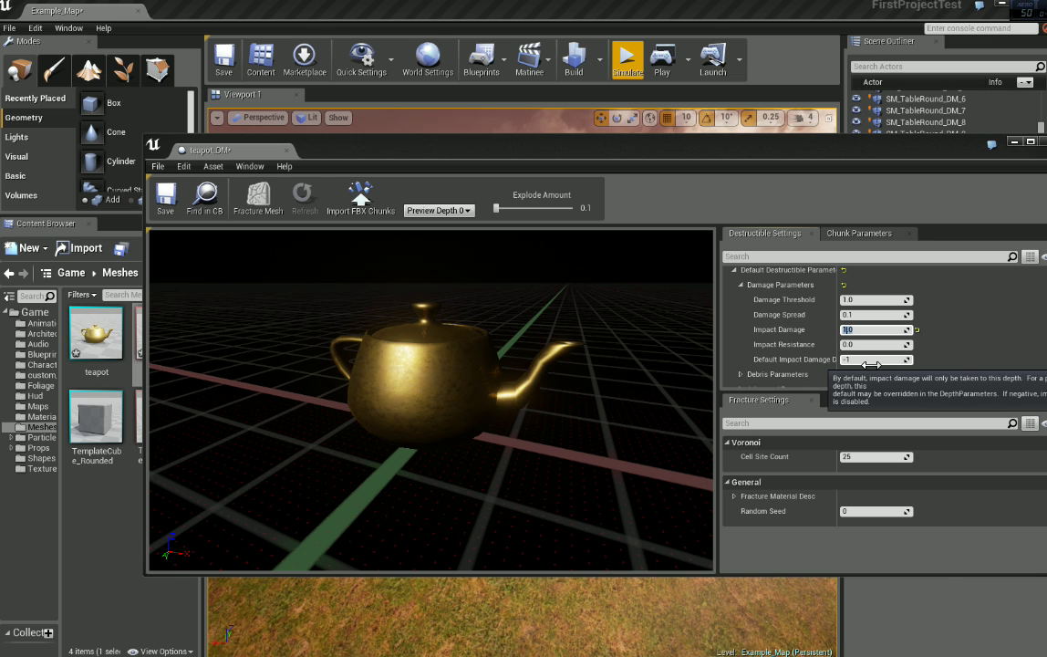
click(867, 362)
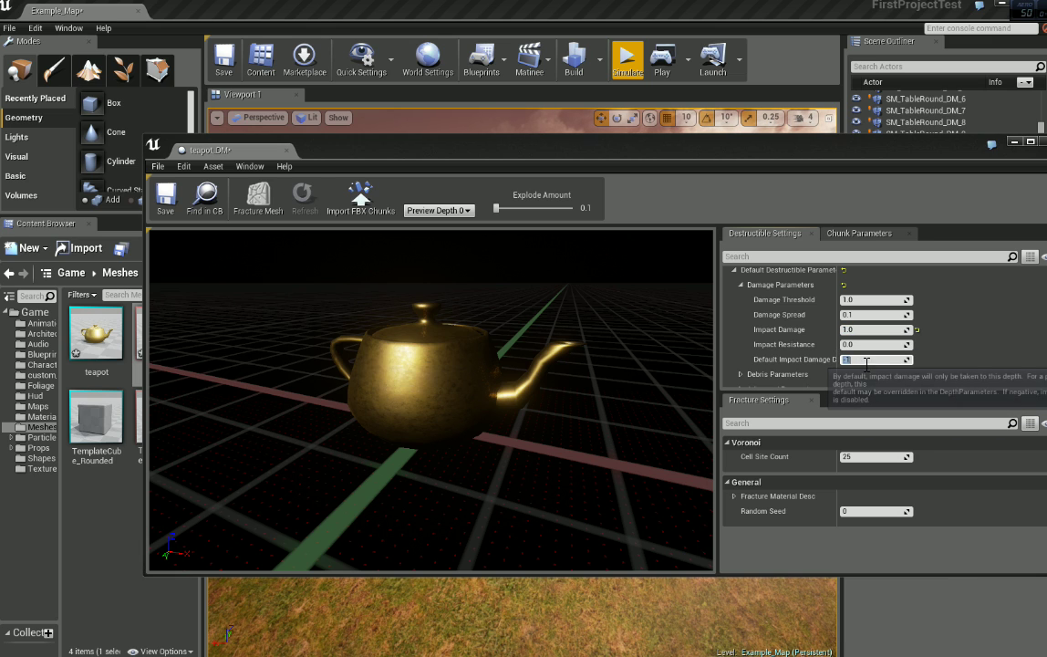
text(1)
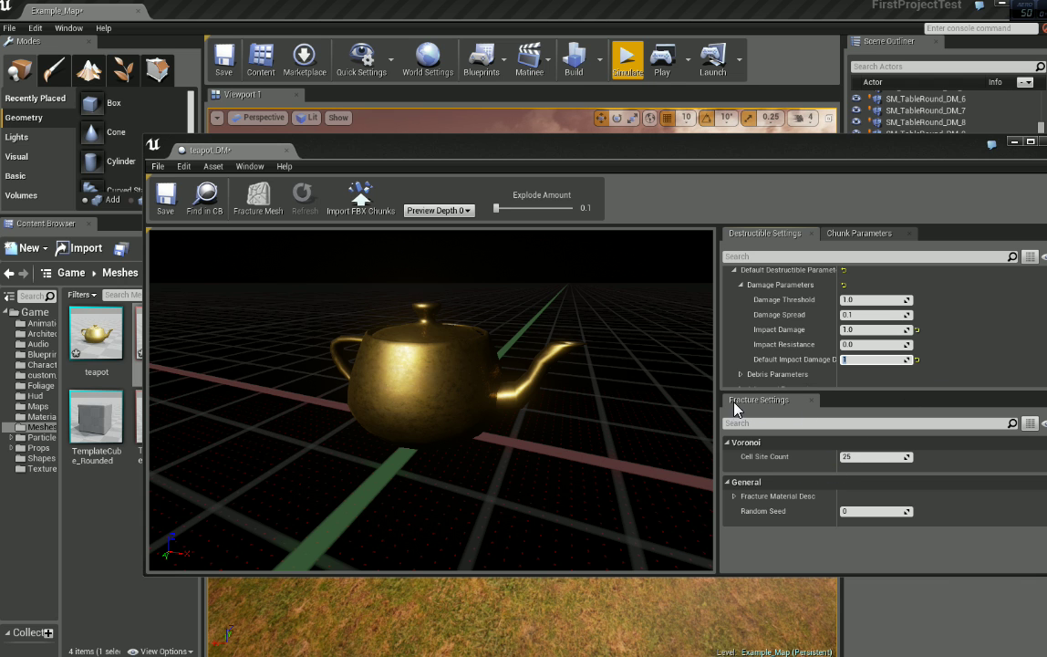
Step: Set the Voronoi Cell Site Count to 10 and fracture the teapot mesh
drag(510, 411, 630, 378)
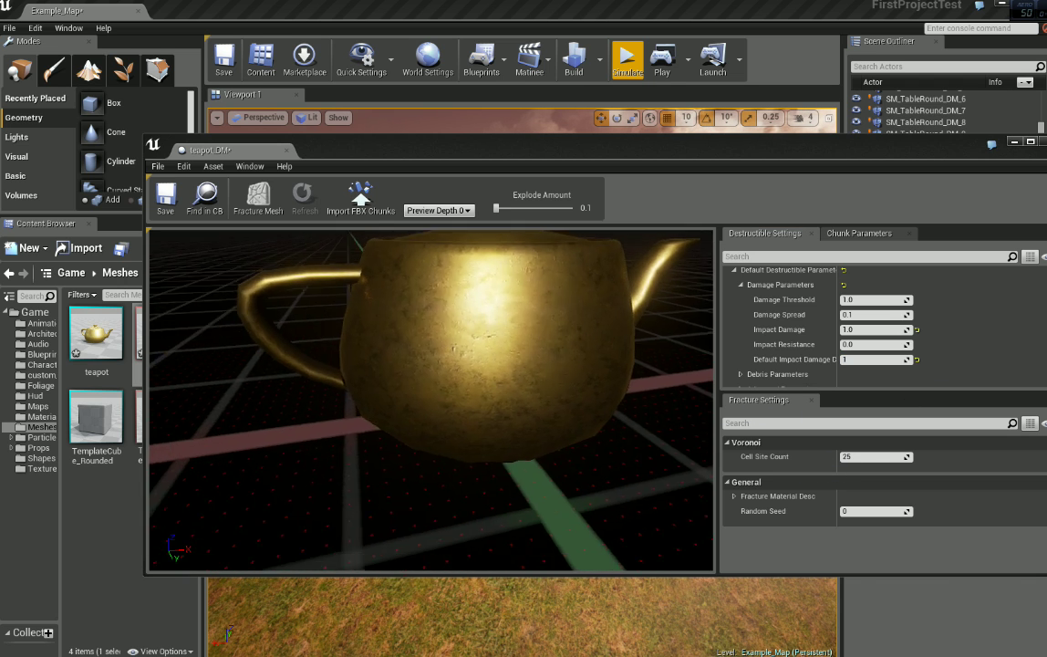
scroll(381, 382, down, 5)
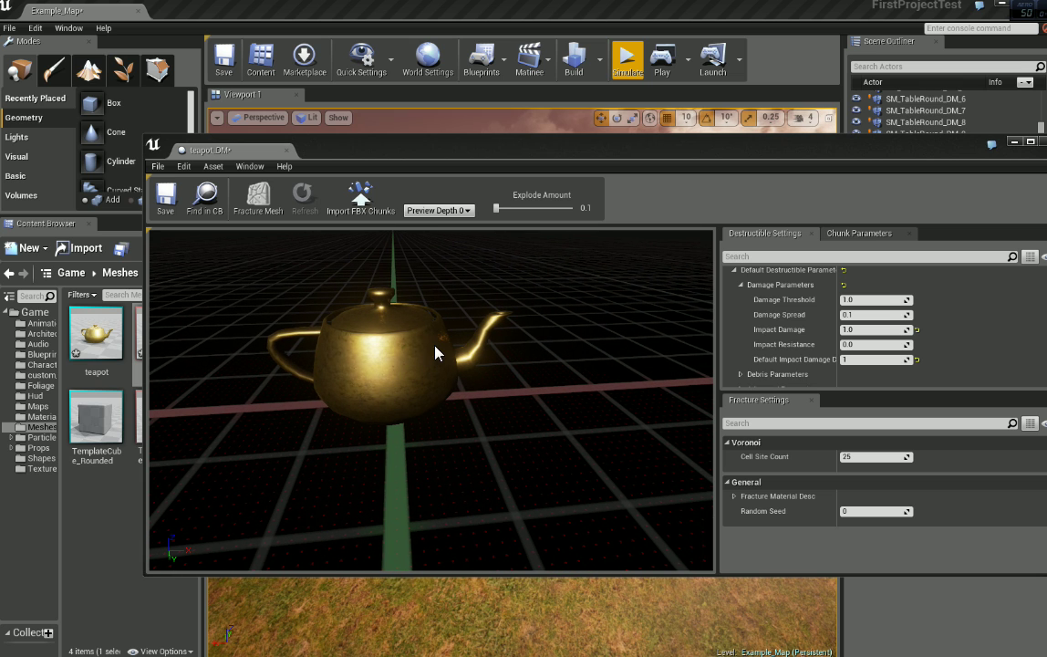
drag(431, 399, 456, 411)
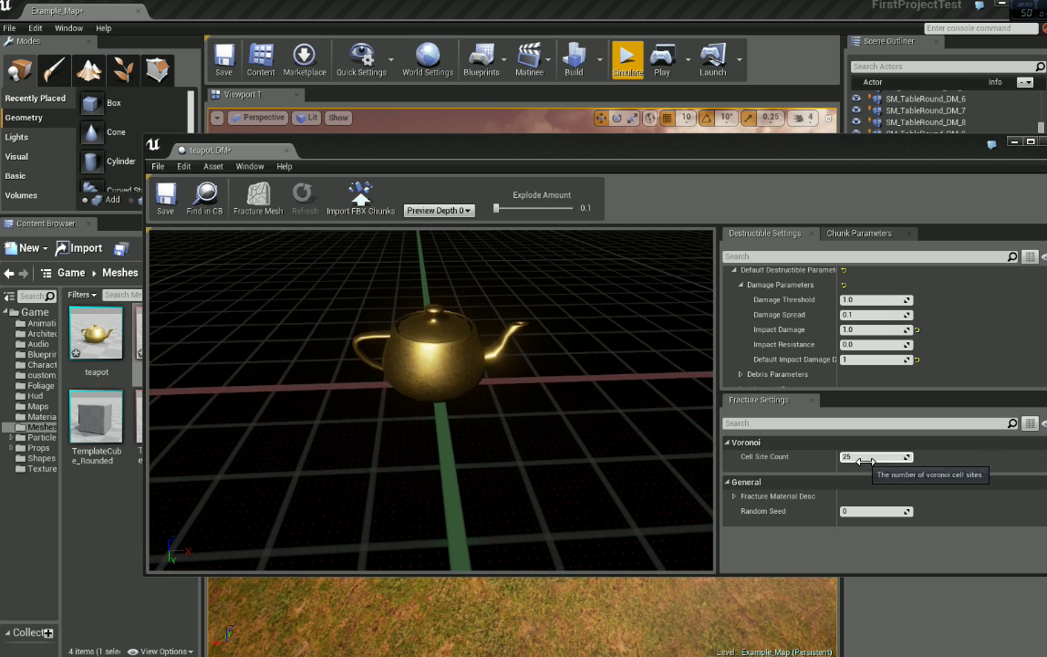
drag(861, 457, 846, 457)
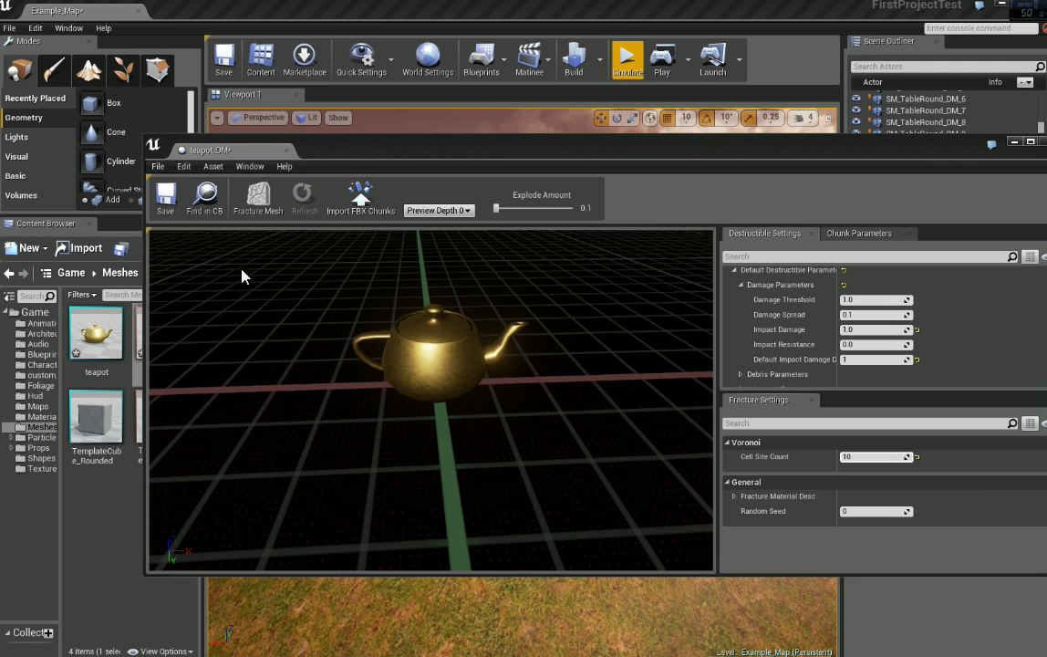
click(262, 206)
Step: Preview the fractured teapot at depths 0 and 1 with different explode amounts, ending at depth 1 with explode amount 0.0
drag(351, 287, 420, 302)
scroll(435, 287, down, 3)
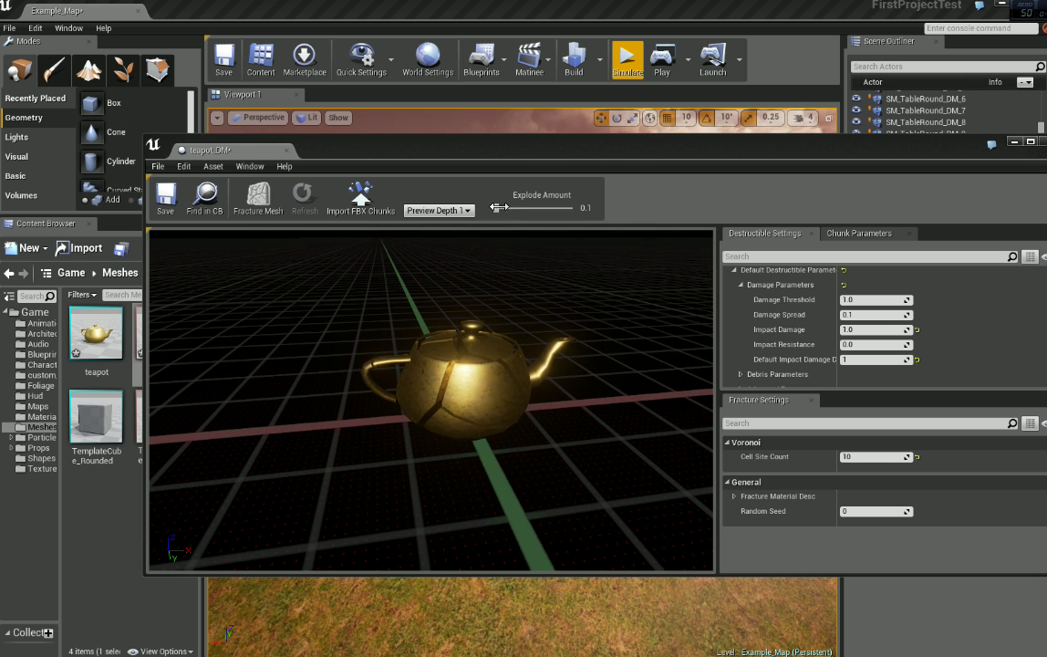
drag(499, 207, 459, 215)
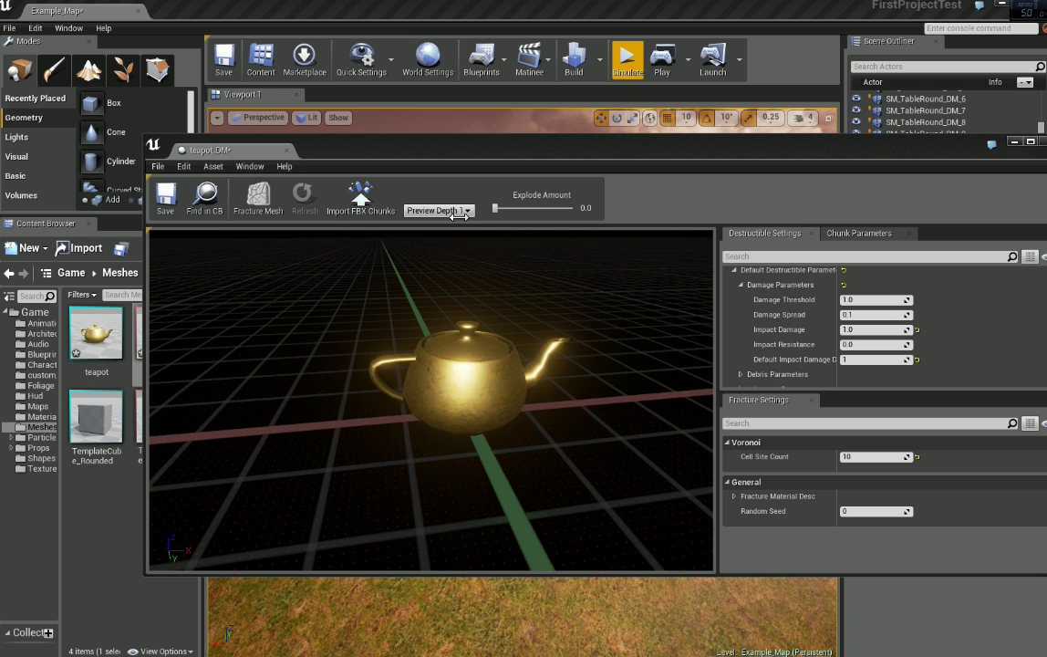
click(453, 213)
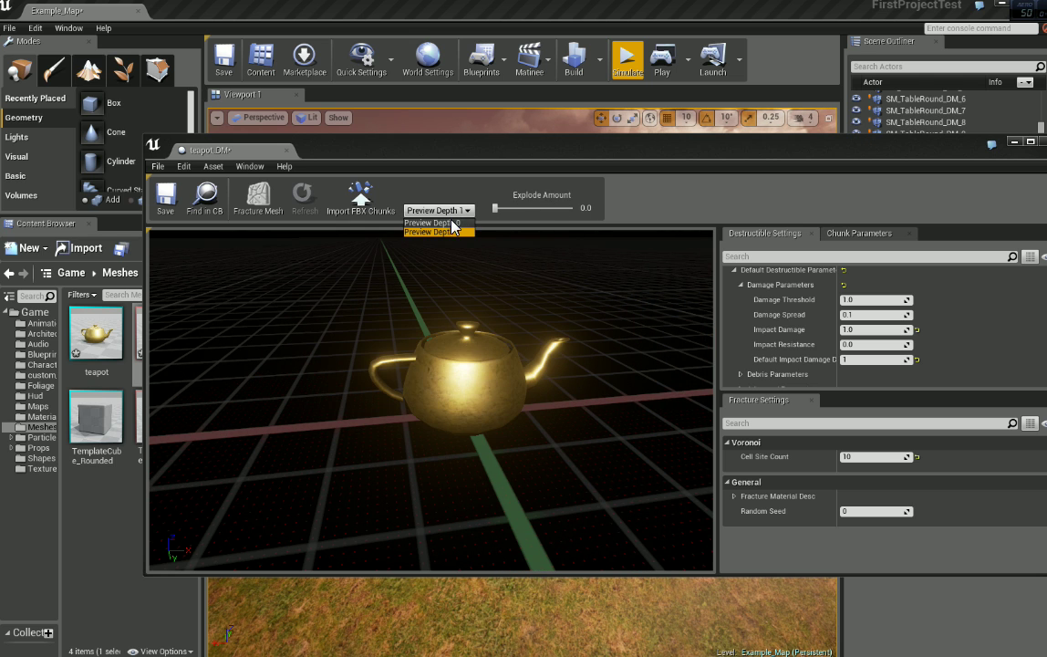
click(452, 222)
drag(495, 208, 553, 210)
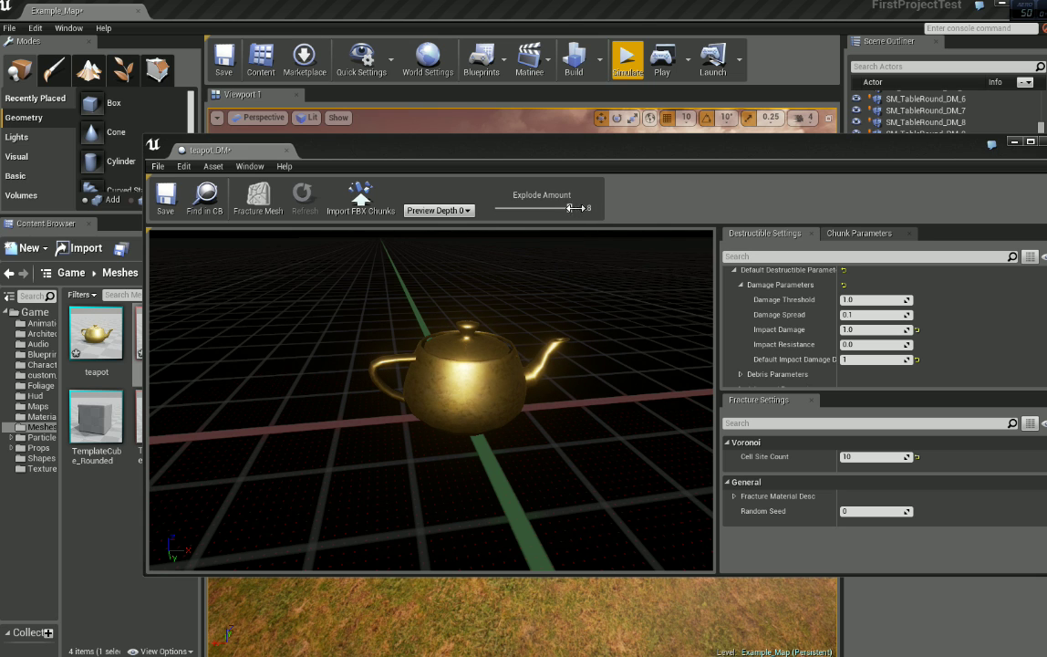
click(449, 212)
click(449, 233)
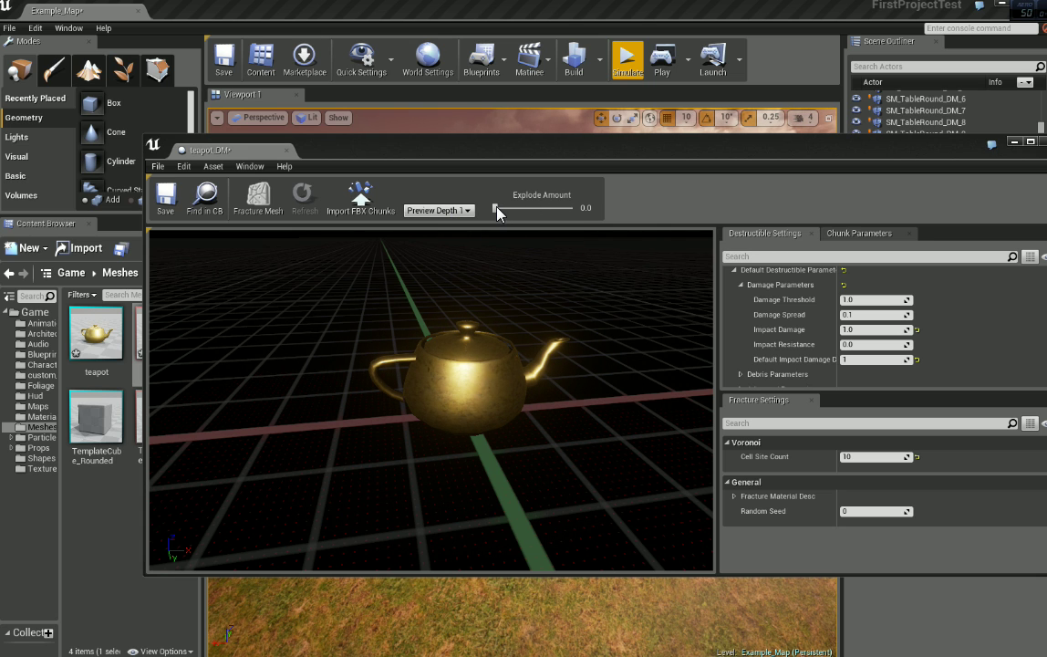
mouse_move(497, 213)
mouse_down()
mouse_move(557, 210)
mouse_move(493, 211)
mouse_up()
Step: Re-fracture the teapot with random seeds 52 and 90, spreading the chunks with explode amounts of 1.4 and 0.6 to compare the patterns
drag(519, 278, 423, 278)
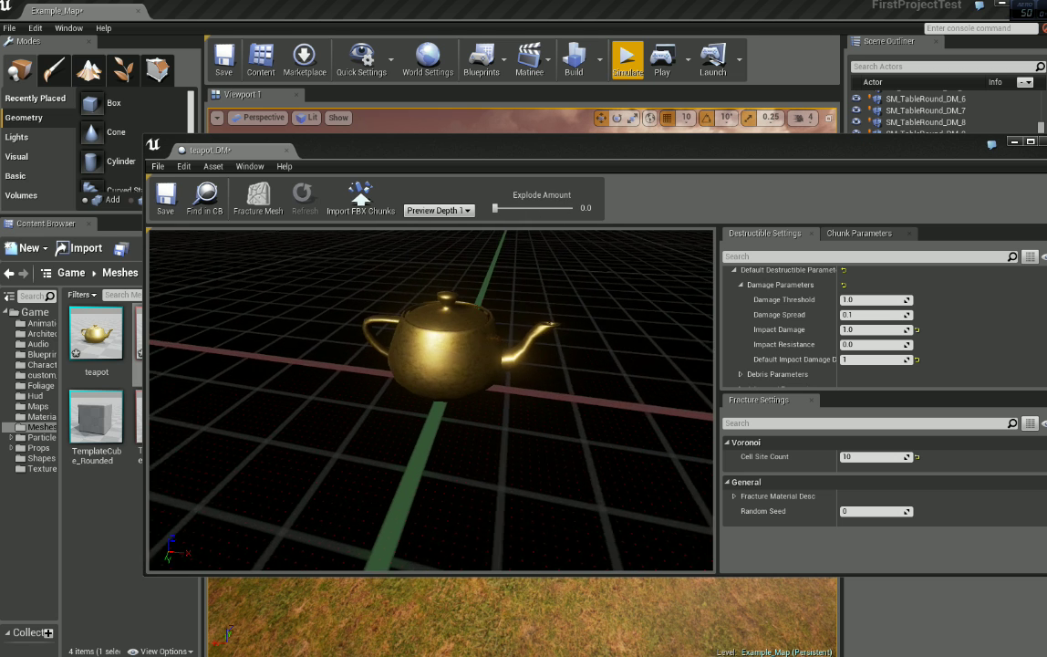
middle_drag(423, 278, 376, 278)
click(857, 512)
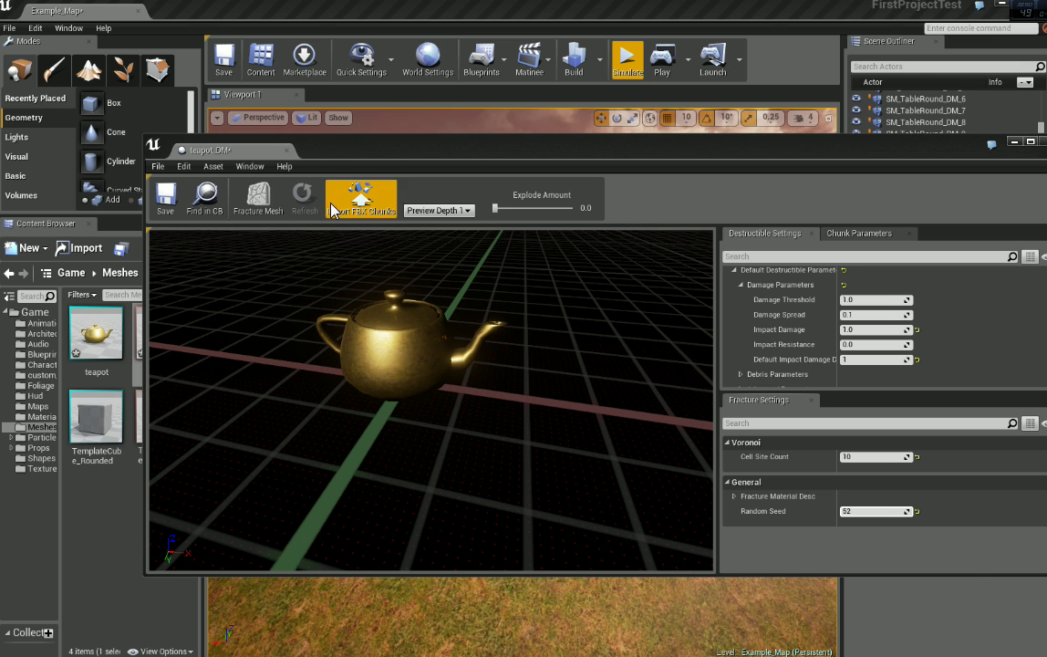
click(256, 199)
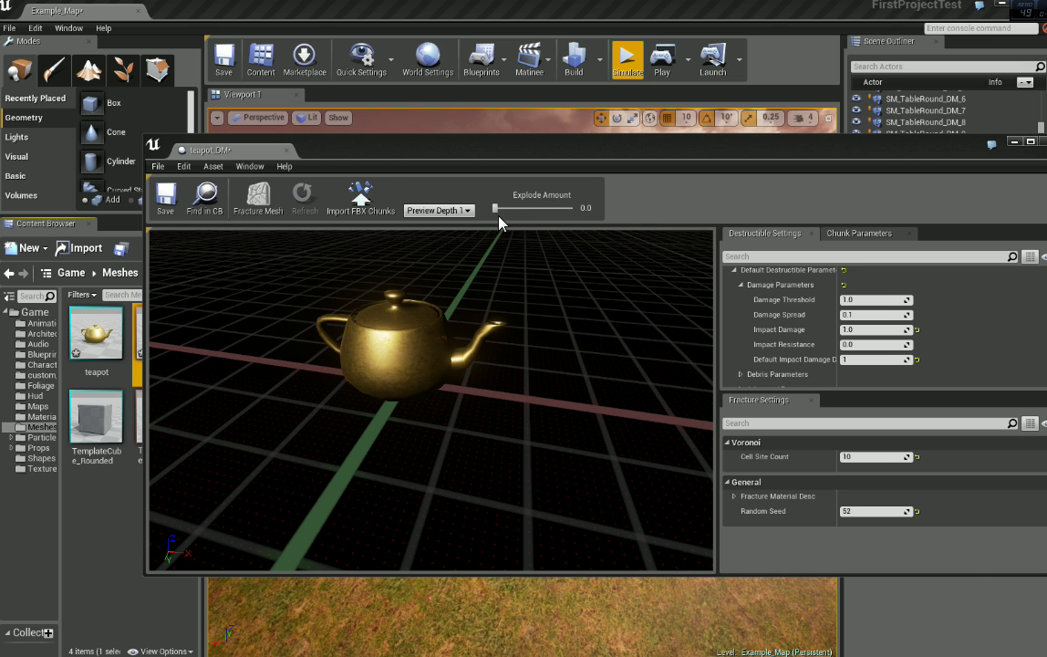
drag(498, 208, 518, 211)
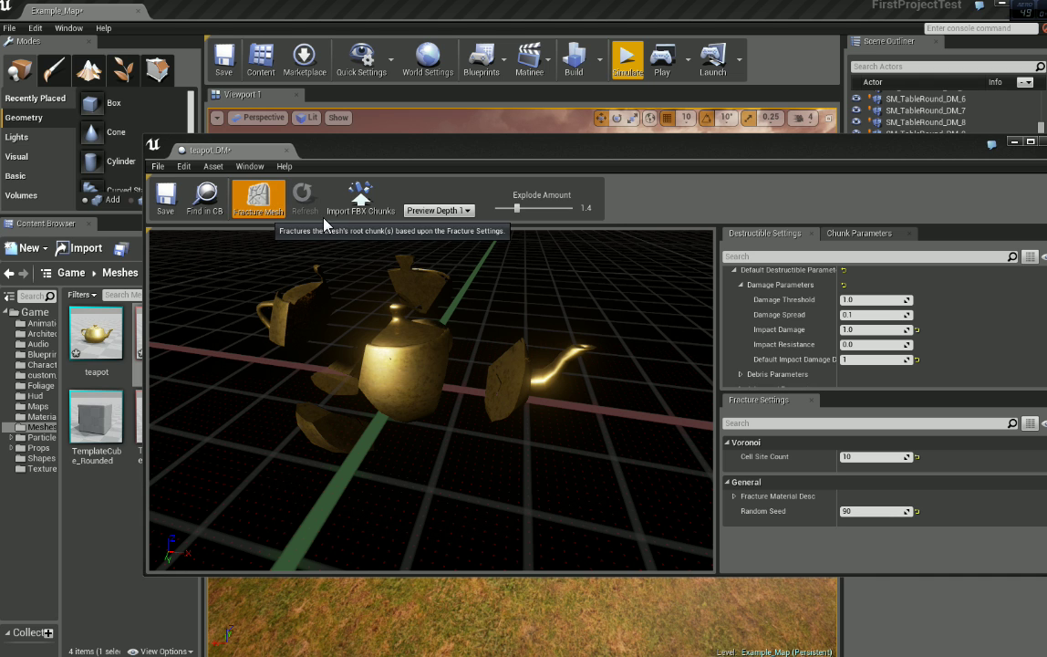
click(257, 197)
mouse_move(516, 210)
mouse_down()
mouse_move(531, 209)
mouse_move(504, 208)
mouse_up()
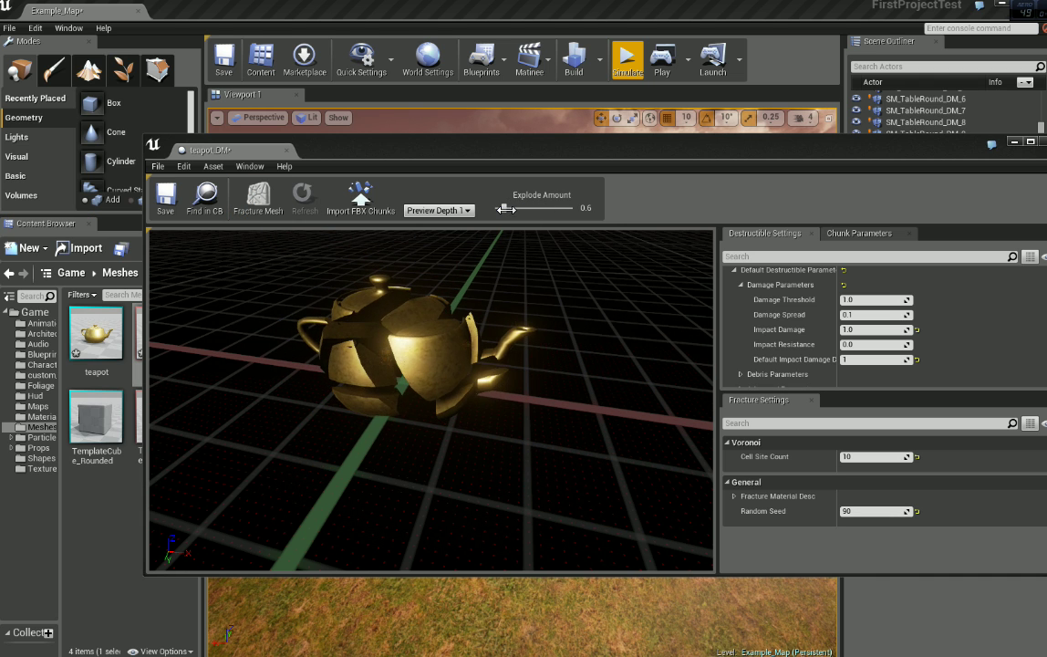
Step: Close the destructible mesh editor and place the teapot_DM asset on the grassy hilltop in the level
drag(494, 355, 474, 394)
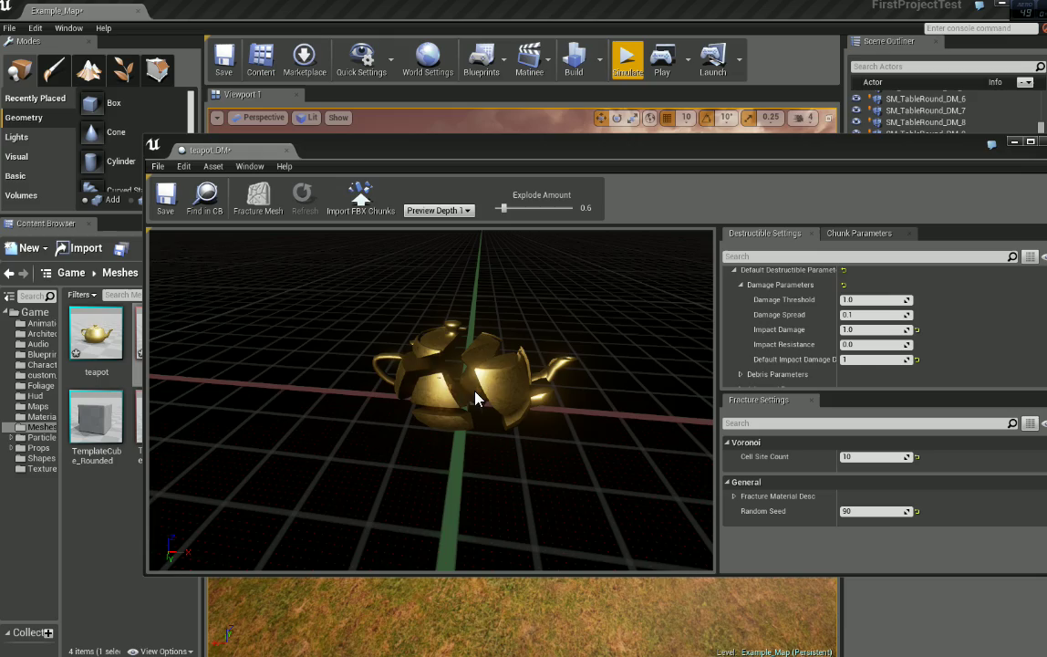
click(1042, 143)
right_drag(246, 412, 220, 402)
drag(175, 340, 543, 383)
right_drag(623, 382, 638, 402)
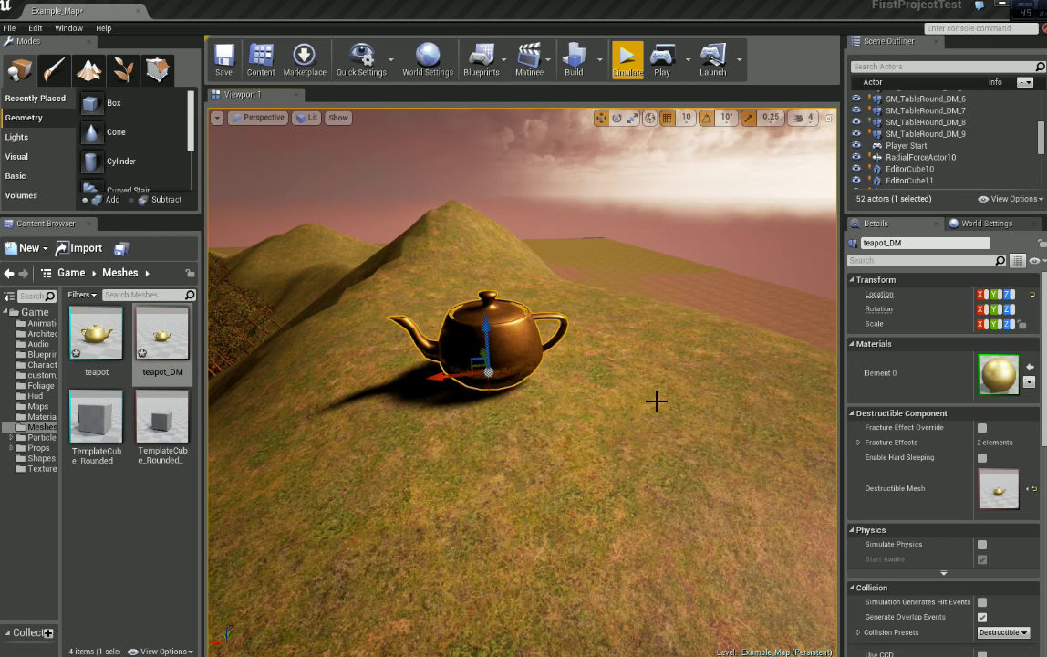
Step: Enable Simulate Physics and Simulation Generates Hit Events for the placed teapot_DM actor
click(981, 545)
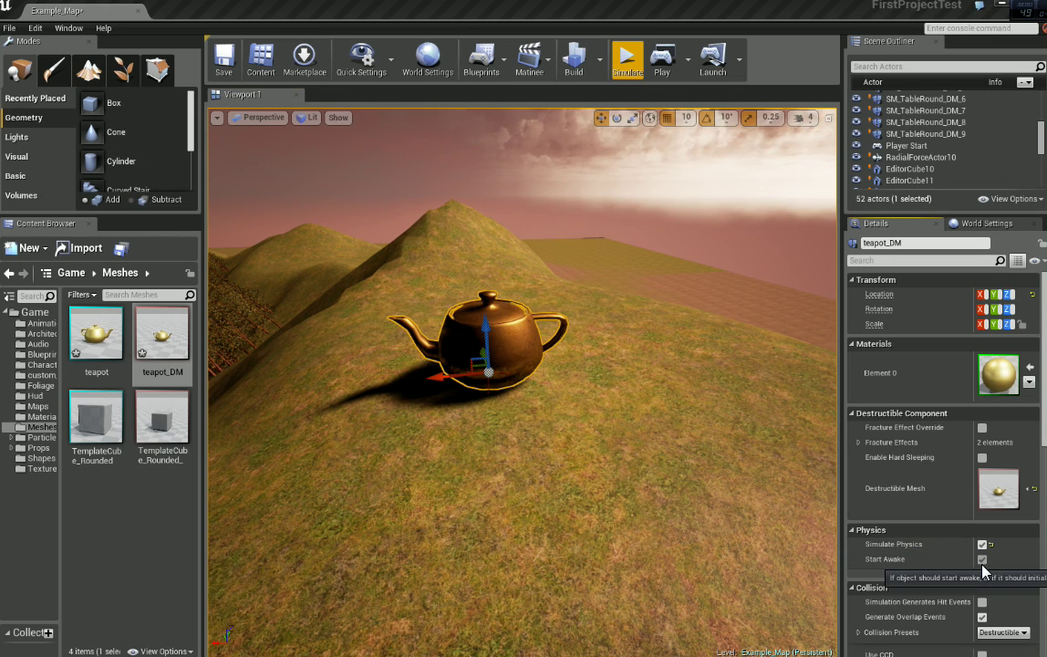
right_drag(599, 384, 599, 330)
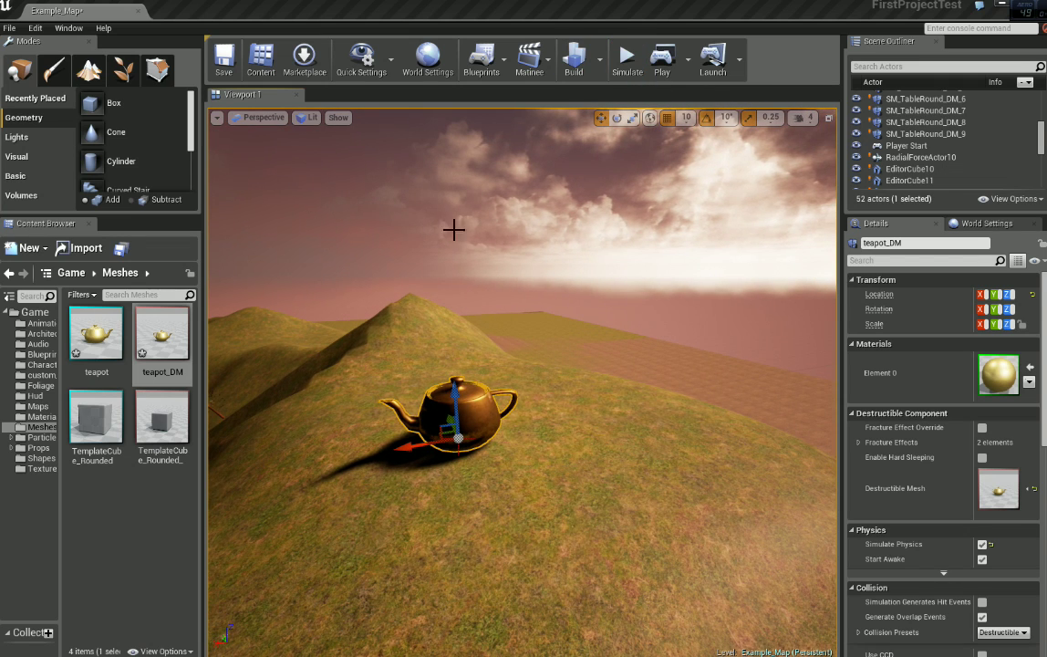
scroll(919, 523, down, 3)
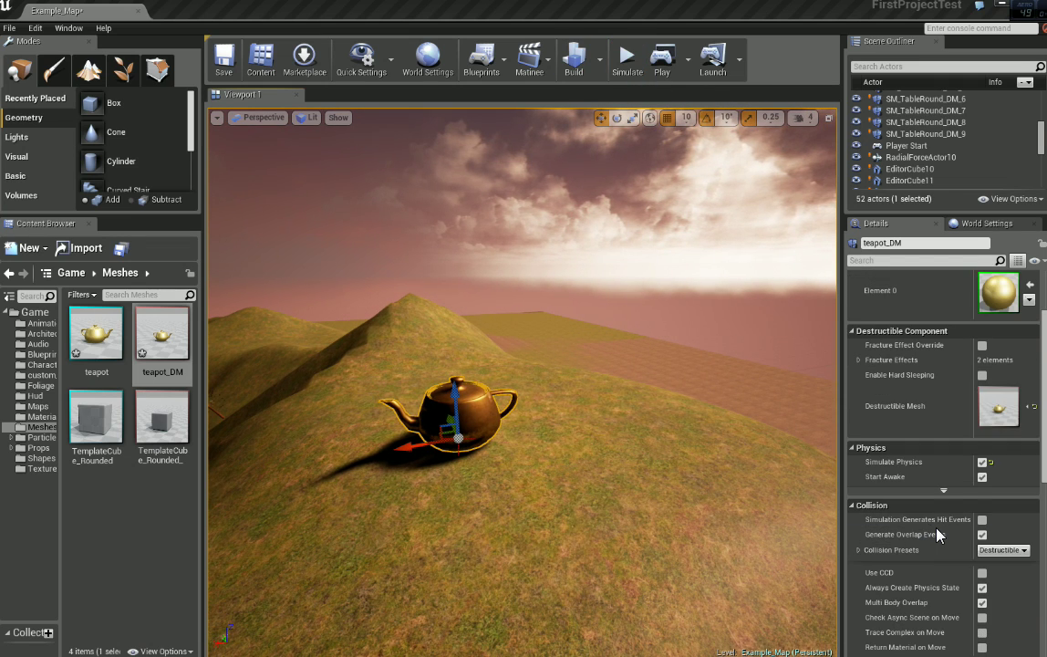
scroll(939, 535, down, 1)
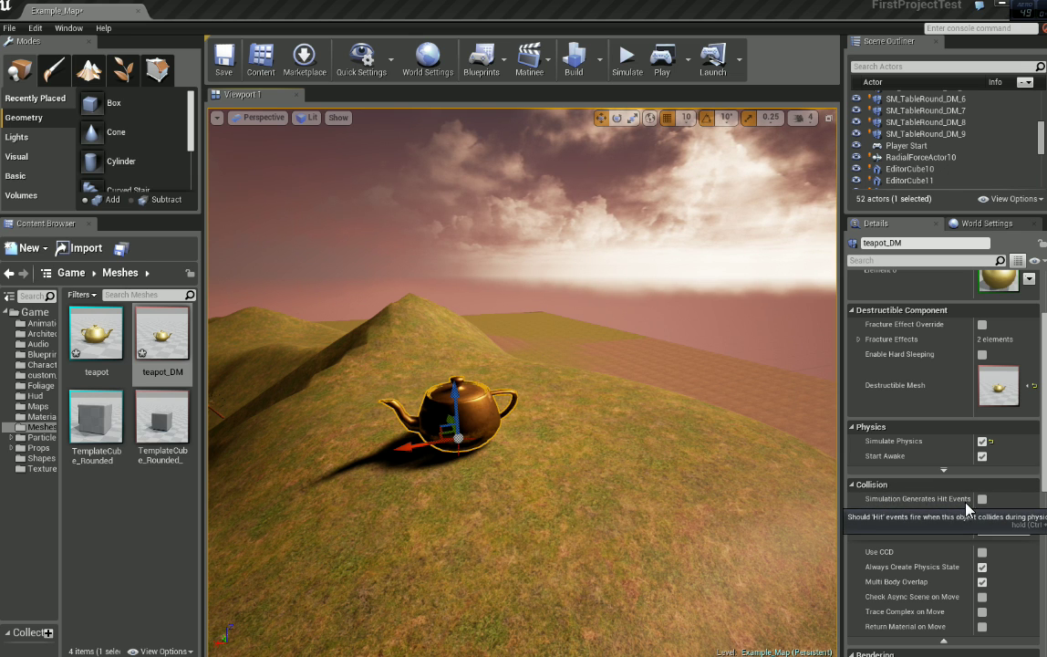
key(f)
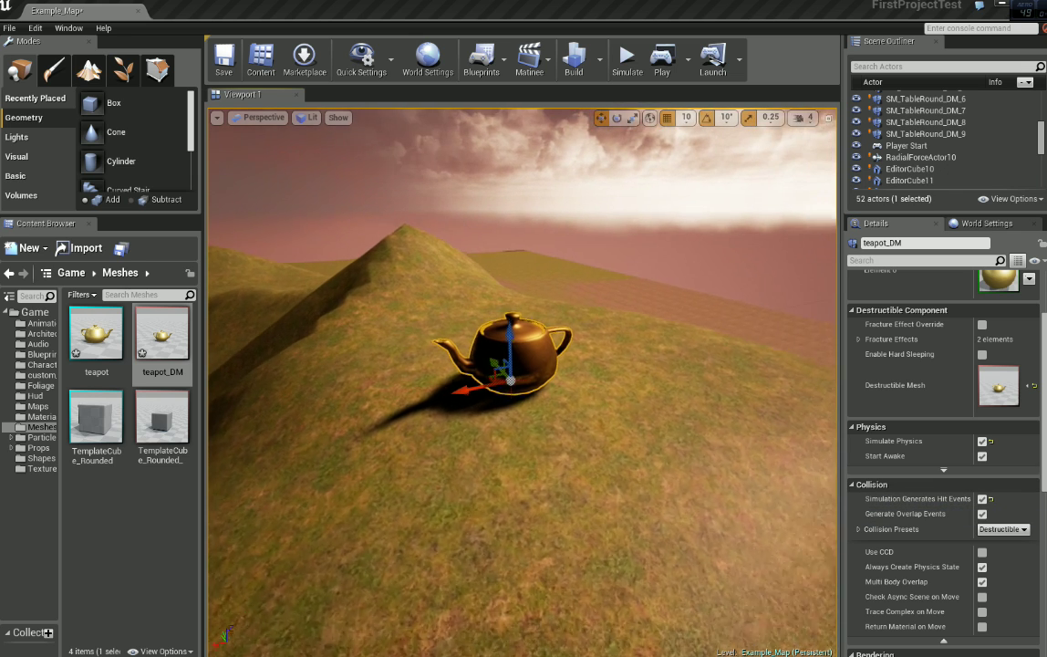
Step: Raise the teapot_DM actor straight up until it hangs high above the hilltop, and deselect it
drag(543, 372, 540, 251)
scroll(554, 307, down, 4)
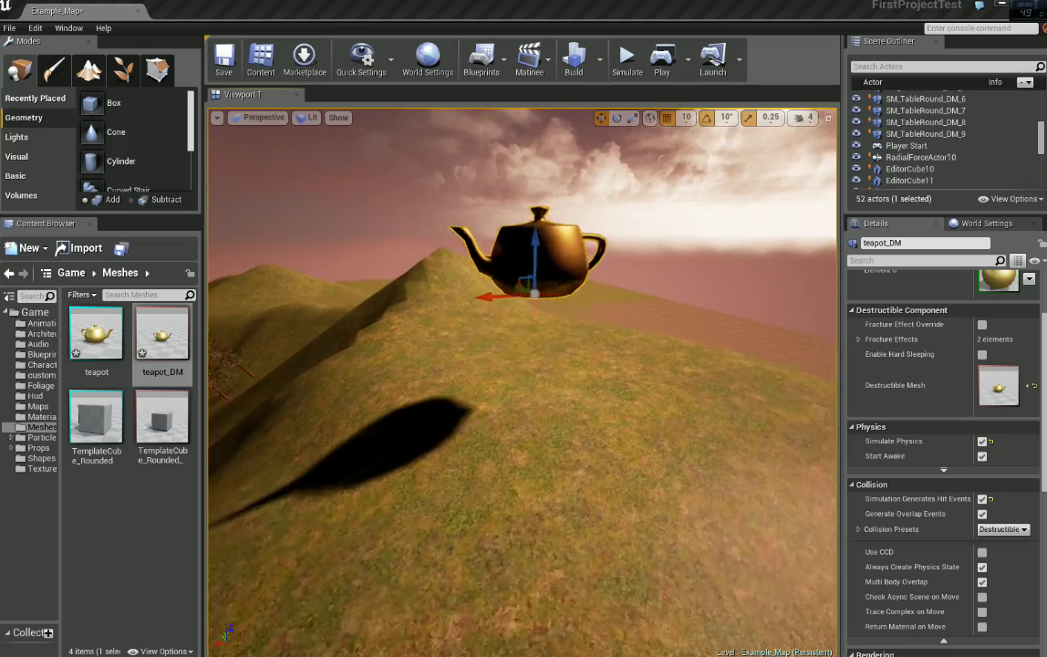
drag(526, 316, 526, 193)
right_drag(526, 193, 527, 127)
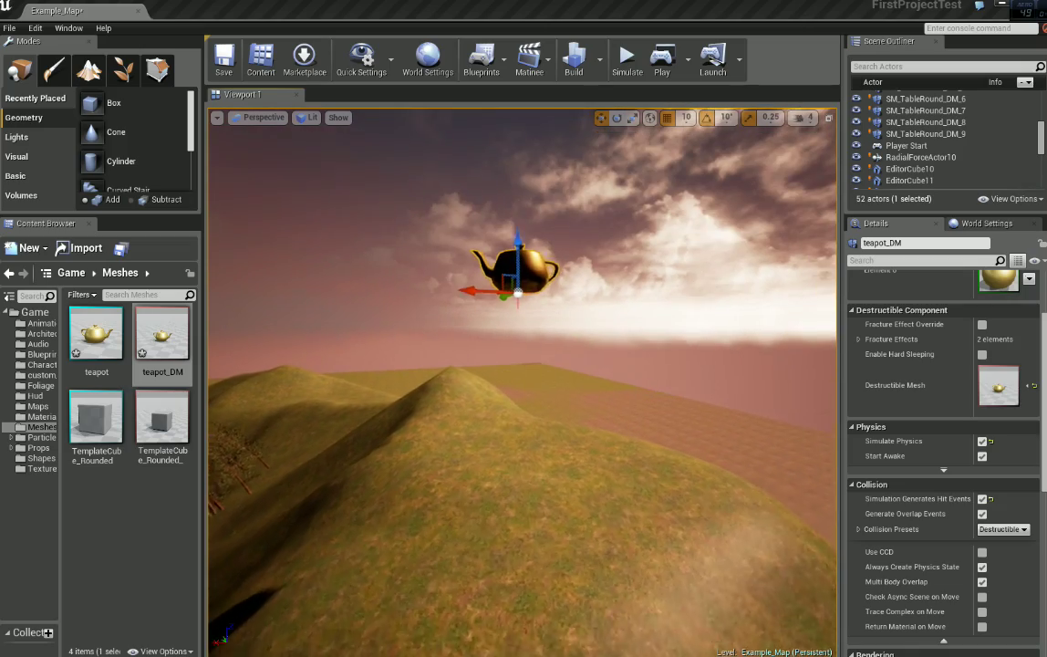
drag(519, 249, 520, 180)
right_drag(551, 242, 538, 155)
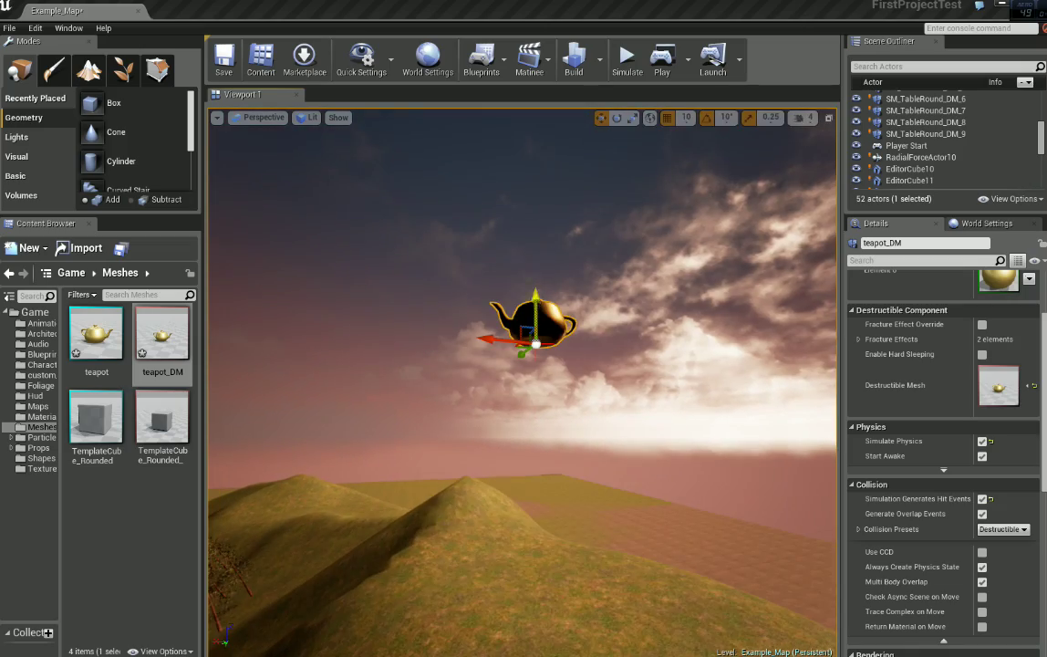
drag(536, 305, 535, 278)
right_drag(536, 278, 547, 301)
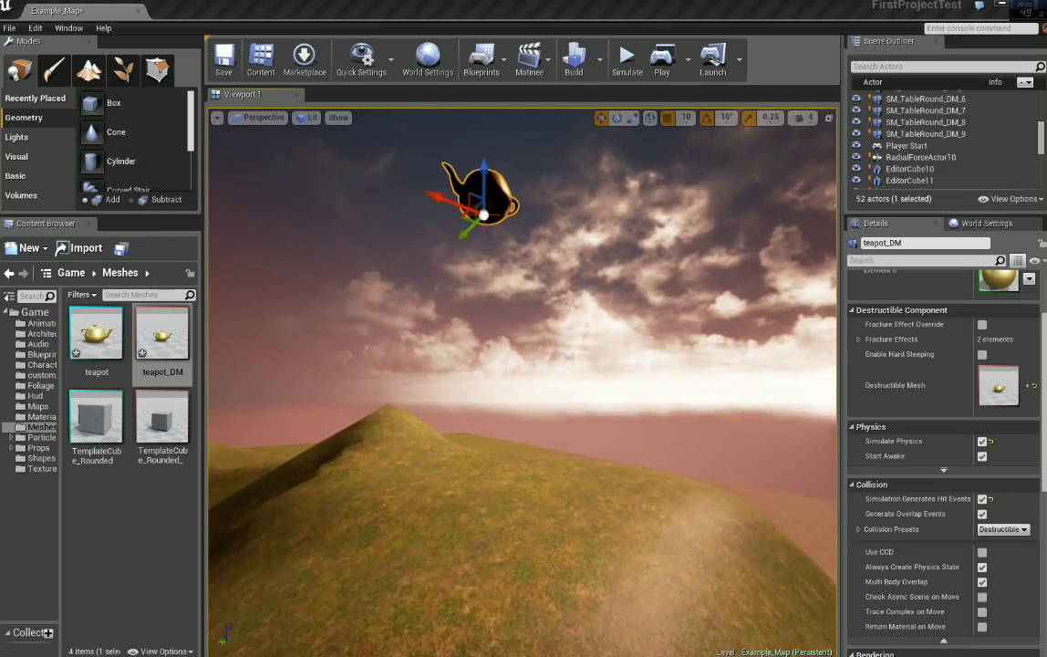
right_drag(538, 246, 574, 294)
click(580, 357)
right_drag(581, 357, 580, 333)
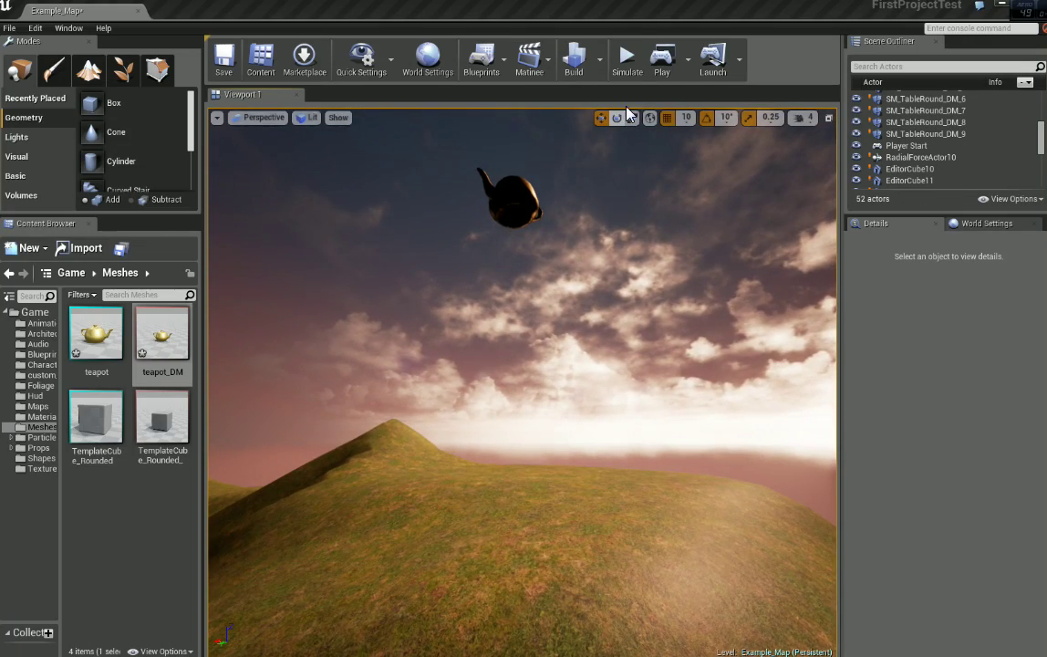
Step: Simulate the level to watch the teapot drop onto the hill, inspect the result up close, and stop the simulation
click(626, 59)
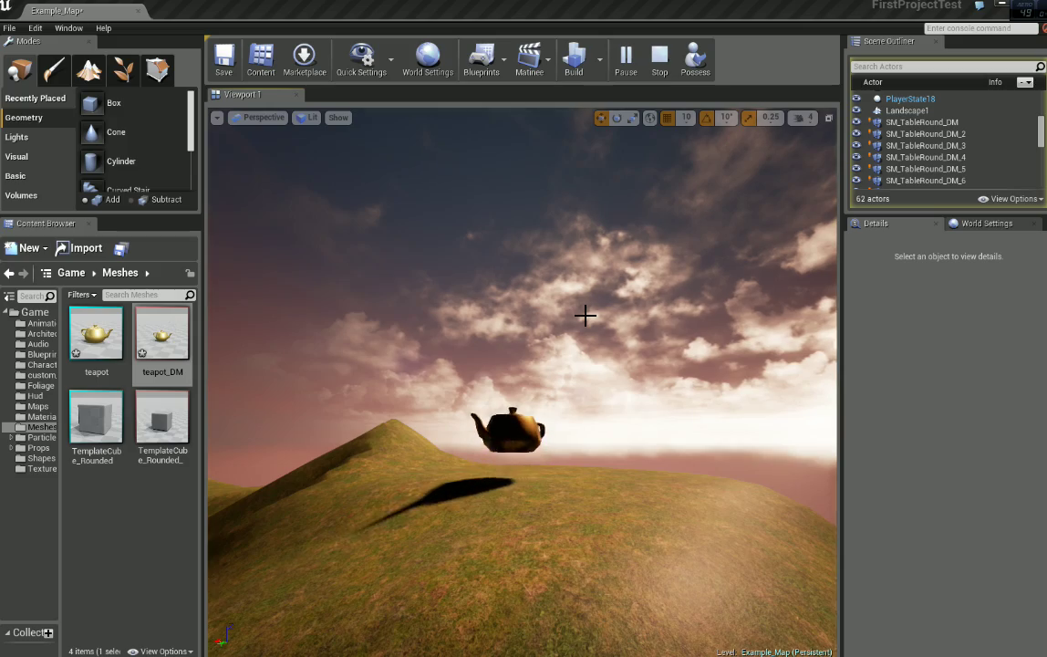
key(w)
right_drag(591, 341, 766, 315)
mouse_move(653, 310)
right_down()
mouse_move(653, 355)
mouse_move(821, 339)
mouse_move(790, 319)
mouse_move(638, 315)
right_up()
key(s)
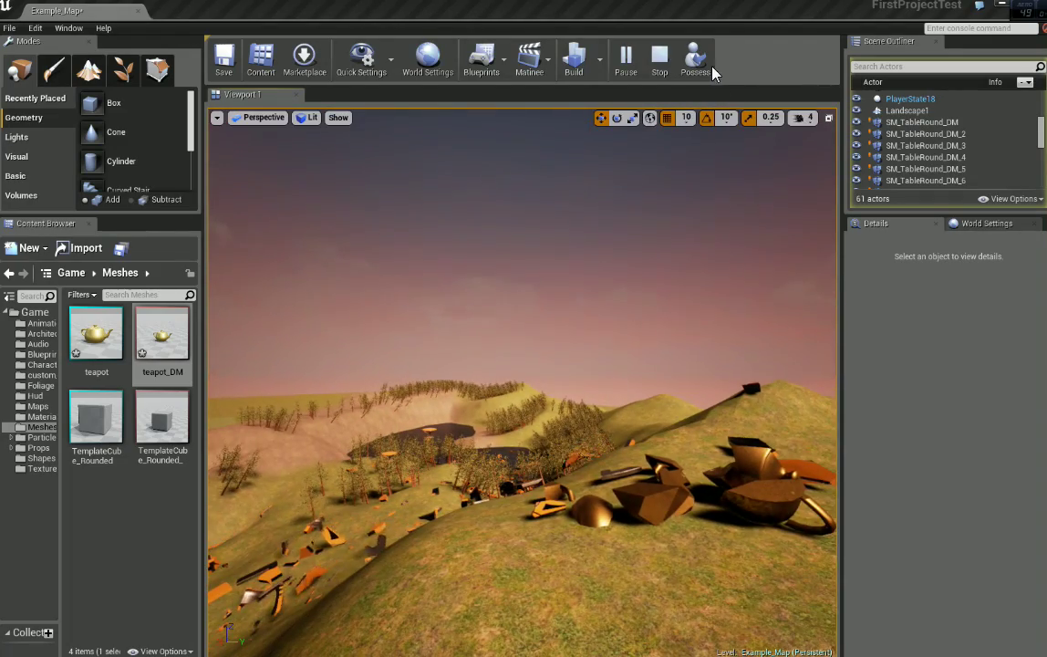
click(660, 60)
click(480, 62)
click(498, 96)
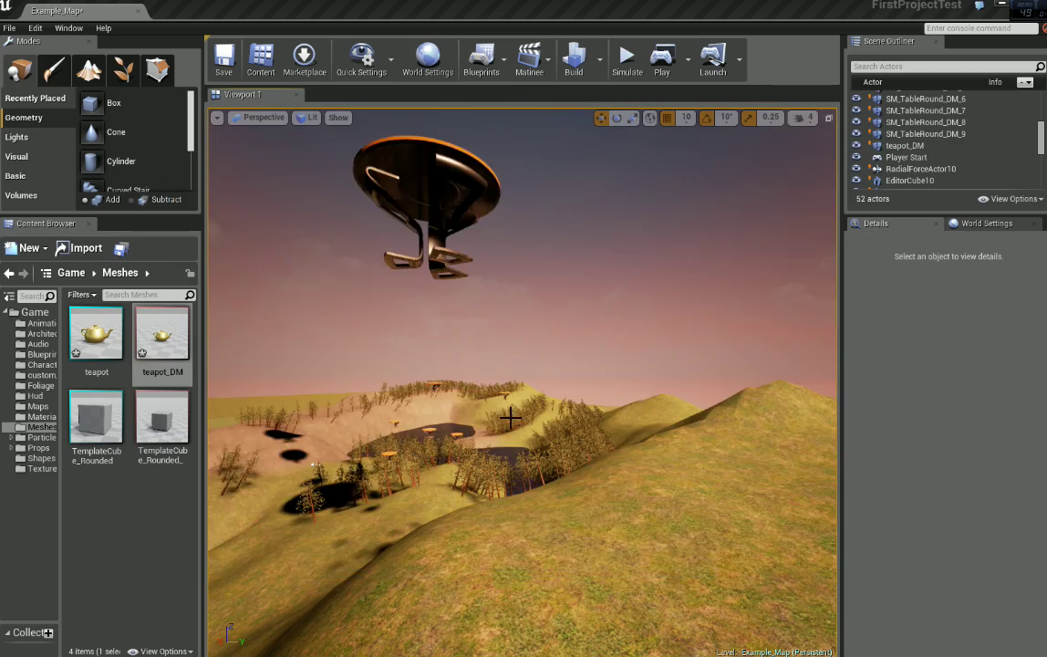
Step: Select the teapot_DM actor above the hill and rotate it by -60 degrees so it is tilted
right_drag(510, 401, 494, 409)
click(514, 325)
right_drag(514, 326, 534, 307)
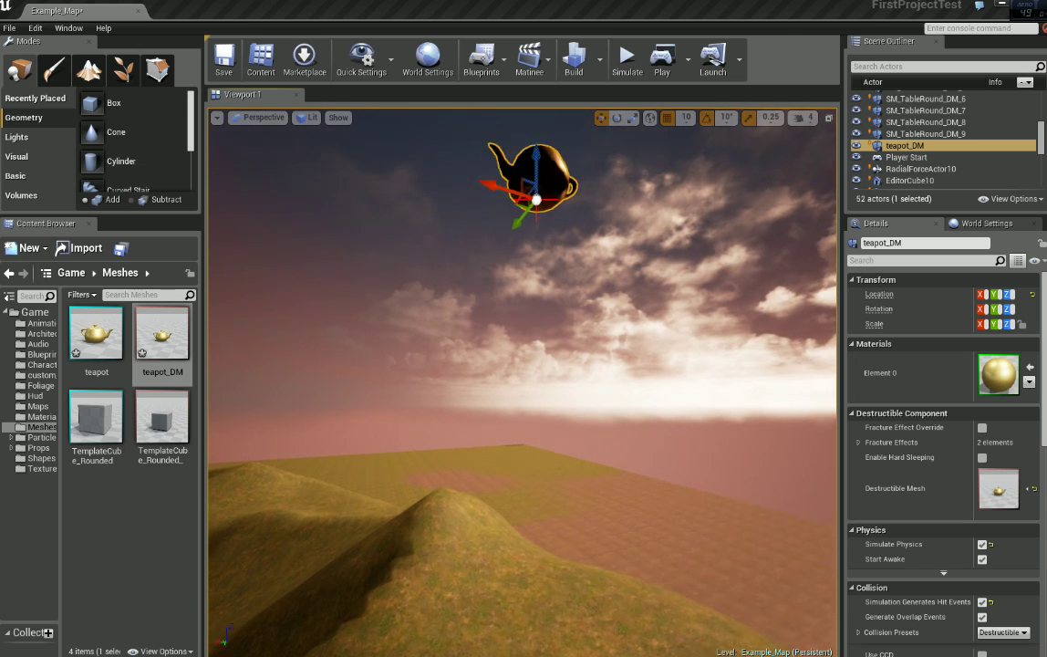
key(e)
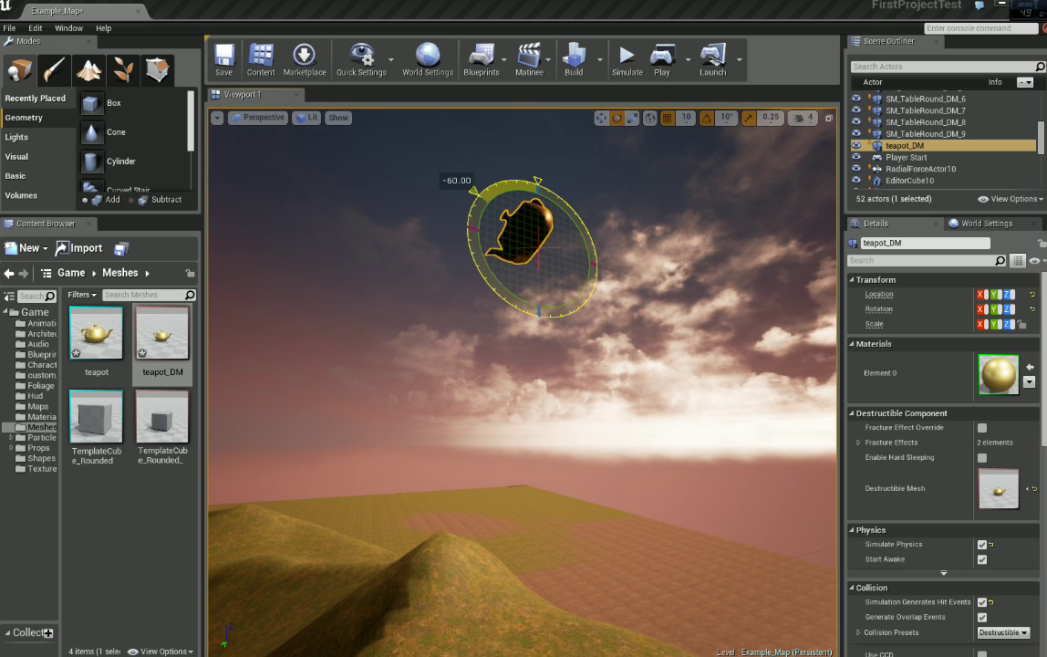
right_drag(502, 311, 541, 313)
Step: Move the tilted teapot even higher above the hill and deselect it
key(w)
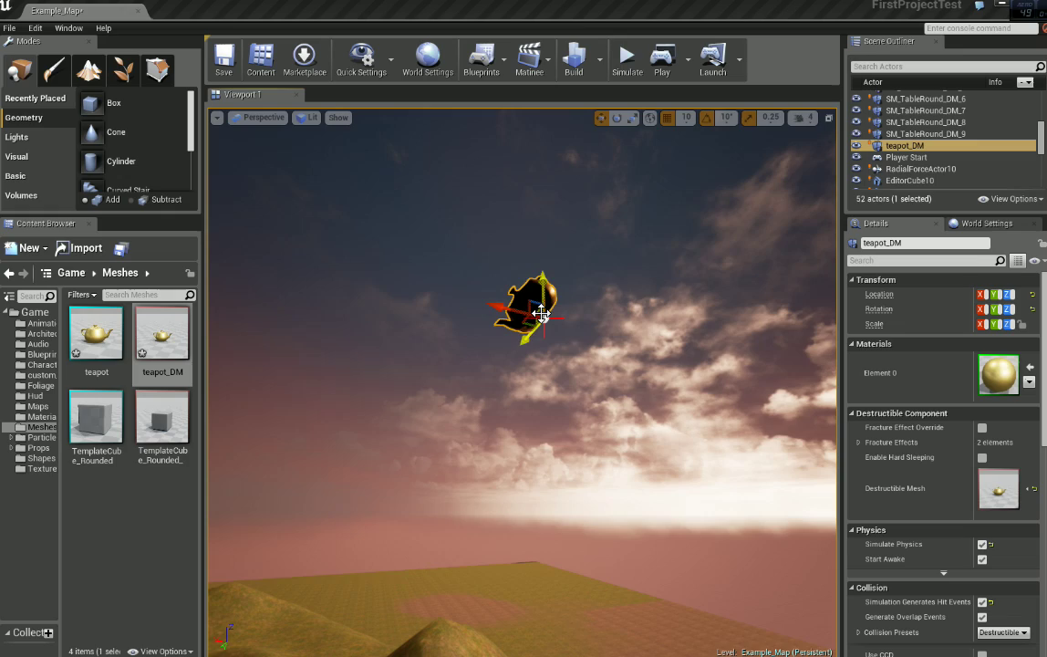
drag(543, 279, 538, 203)
right_drag(538, 203, 539, 255)
key(Escape)
right_drag(591, 510, 591, 467)
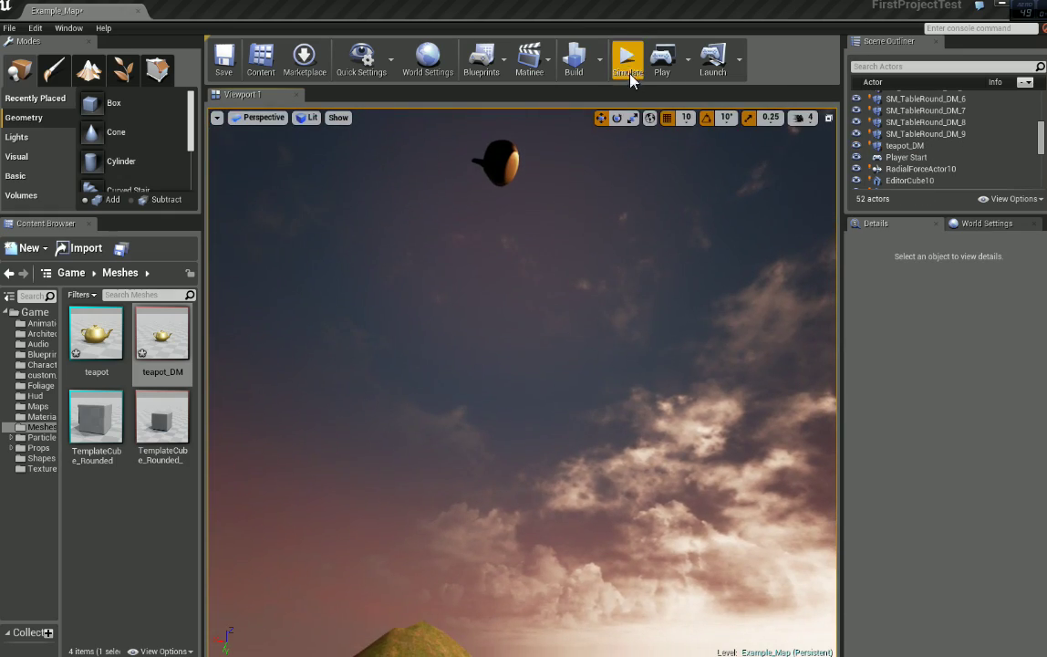
Step: Simulate the level again and examine from several distances how the tilted teapot's chunks break apart and scatter over the hillside
click(628, 62)
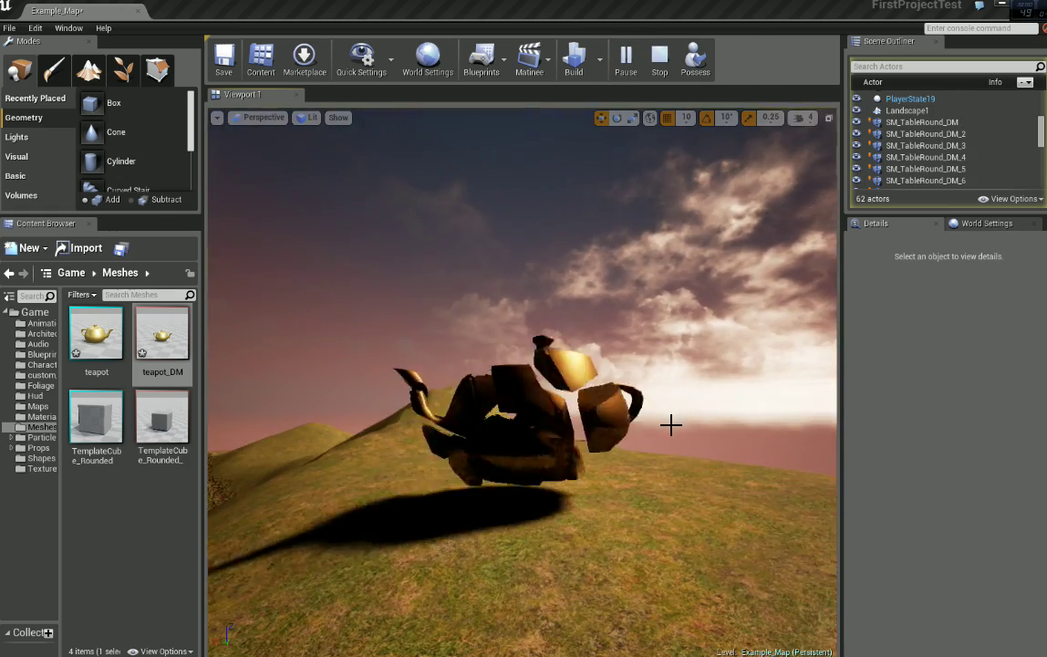
key(w)
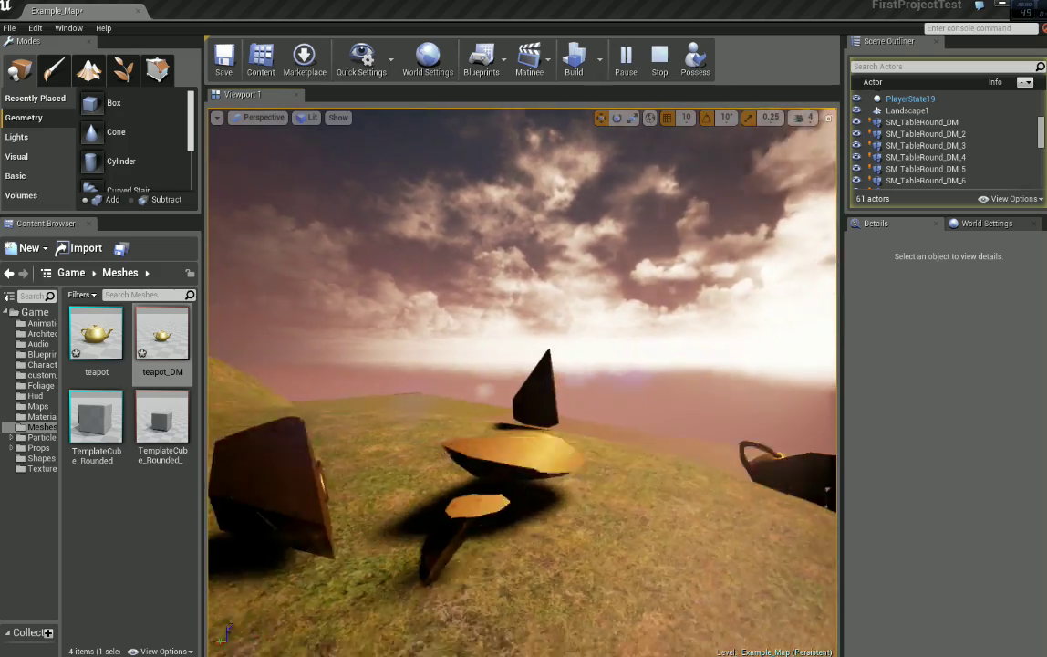
key(s)
key(s)
right_drag(661, 423, 795, 476)
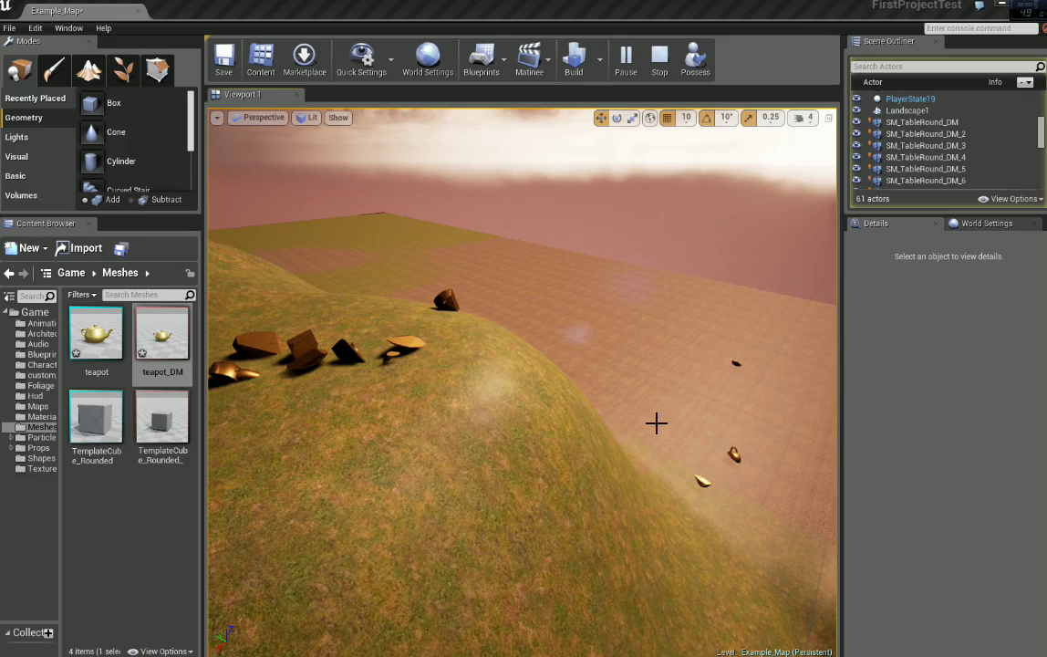
key(s)
mouse_move(637, 420)
right_down()
mouse_move(575, 388)
mouse_move(643, 429)
mouse_move(748, 436)
mouse_move(593, 401)
mouse_move(597, 424)
mouse_move(557, 424)
mouse_move(657, 392)
mouse_move(580, 374)
mouse_move(511, 374)
mouse_move(429, 411)
mouse_move(639, 424)
right_up()
key(w)
key(w)
key(s)
key(s)
key(w)
key(s)
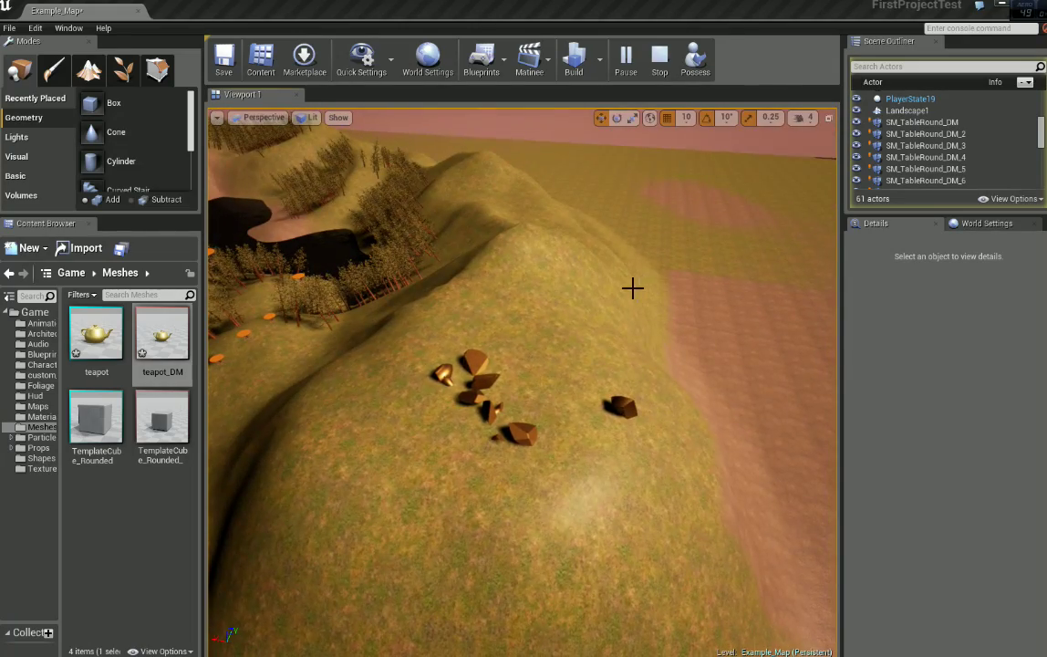